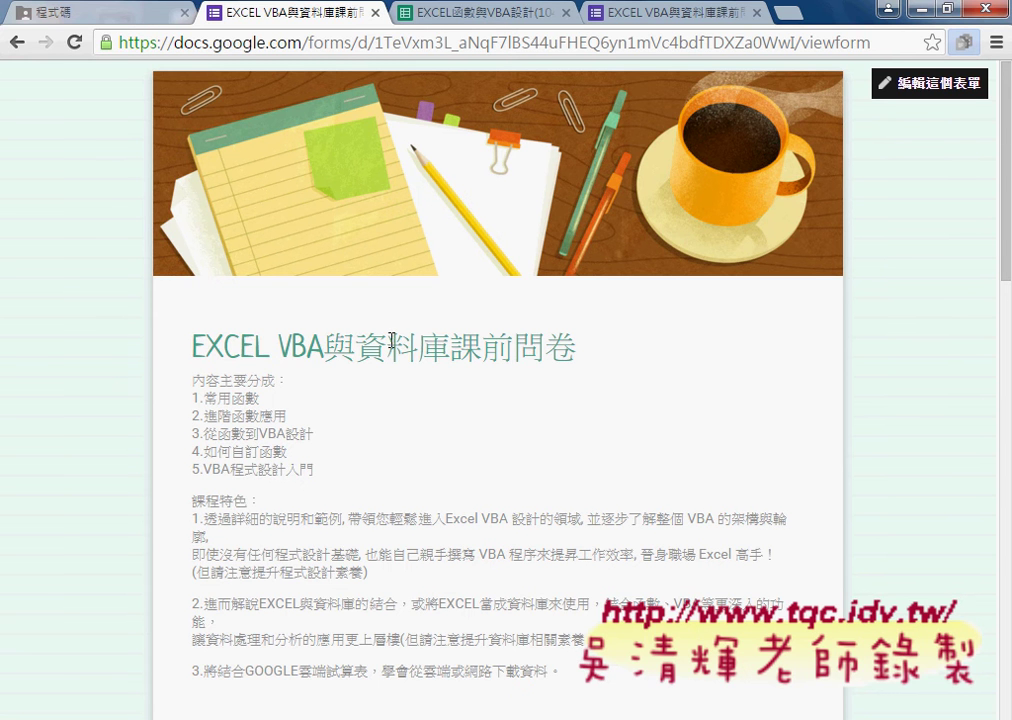
Open the questionnaire in the form editor and select its title and description text.
click(915, 86)
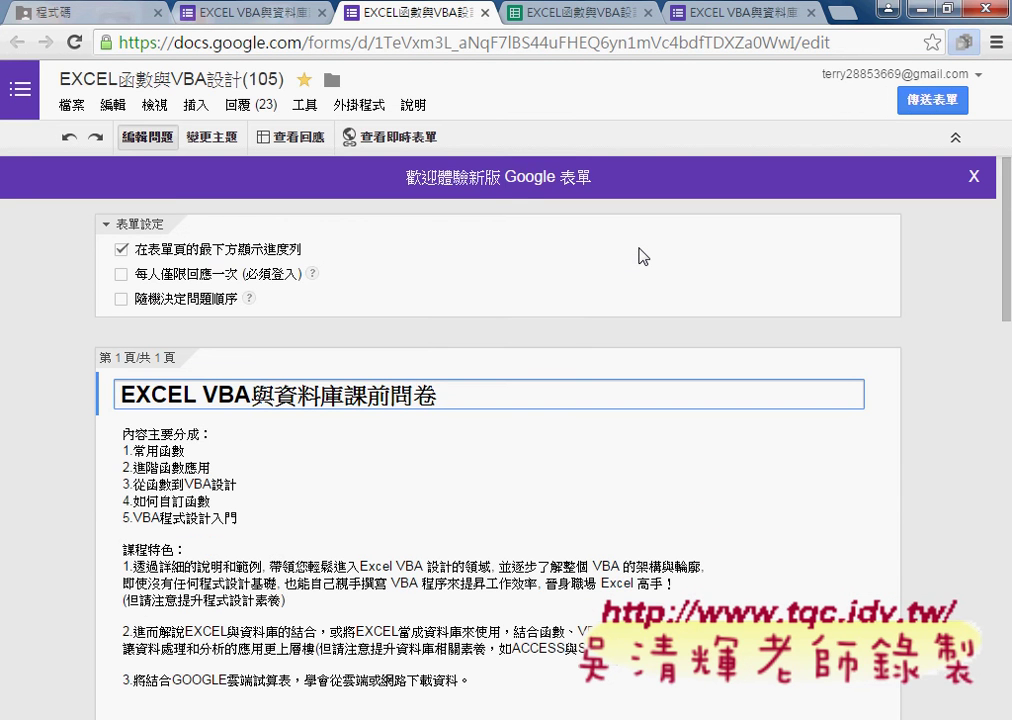
scroll(549, 300, down, 1)
drag(440, 297, 159, 300)
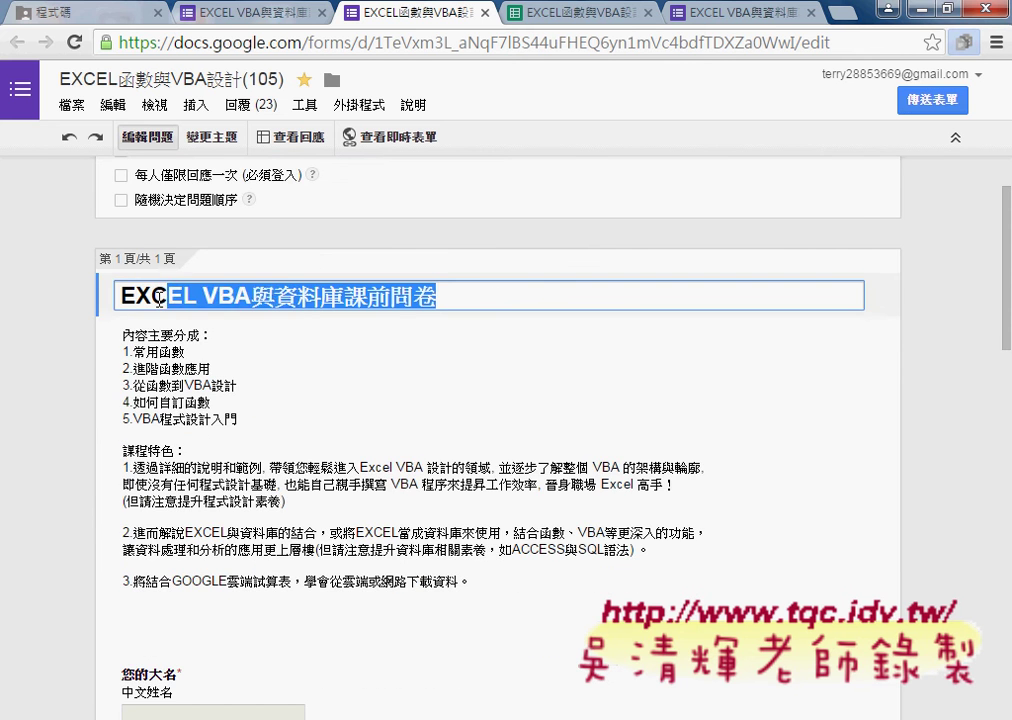
click(253, 411)
scroll(531, 422, down, 2)
scroll(531, 422, up, 2)
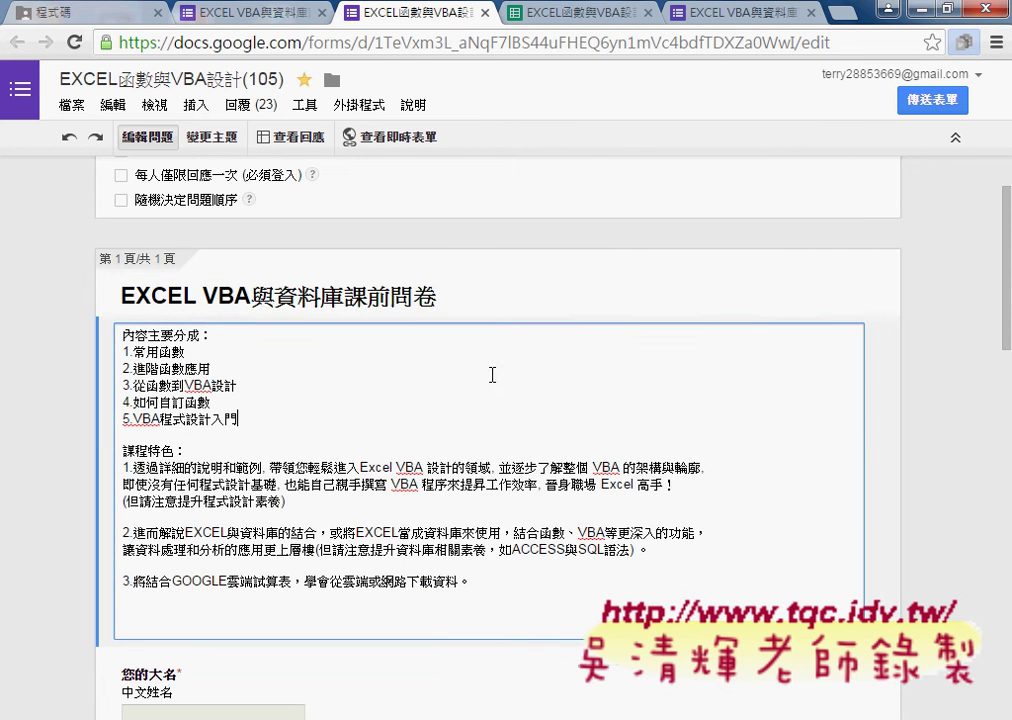
drag(437, 297, 119, 297)
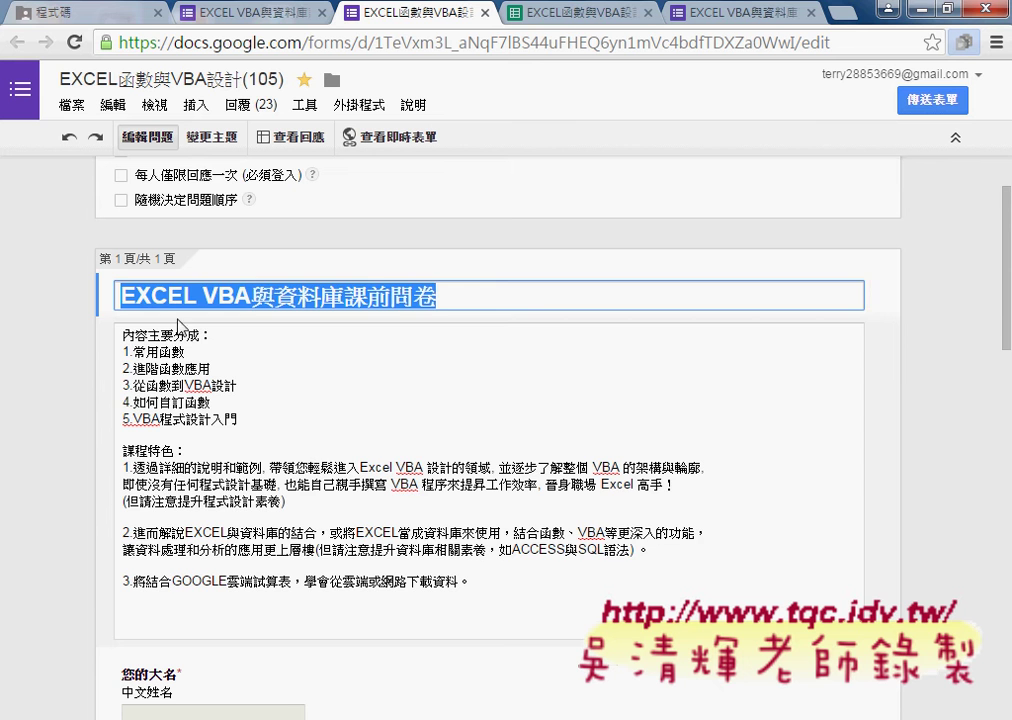
drag(478, 581, 121, 332)
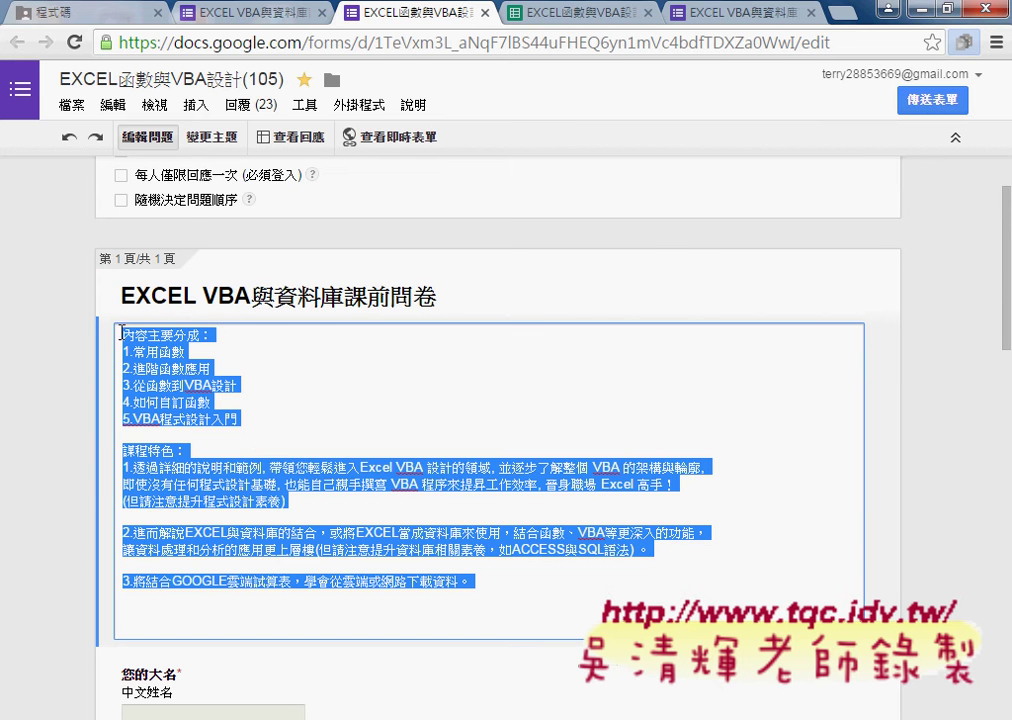
Scroll through all the questions to the end and show the 新增項目 question-type list.
scroll(269, 442, down, 3)
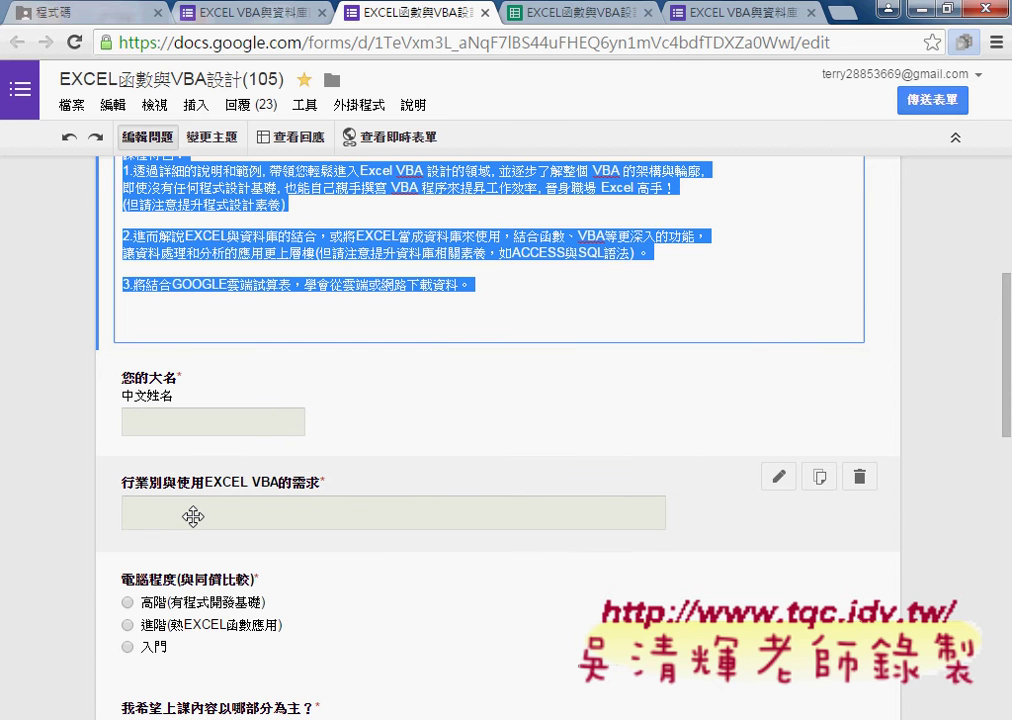
scroll(202, 514, down, 1)
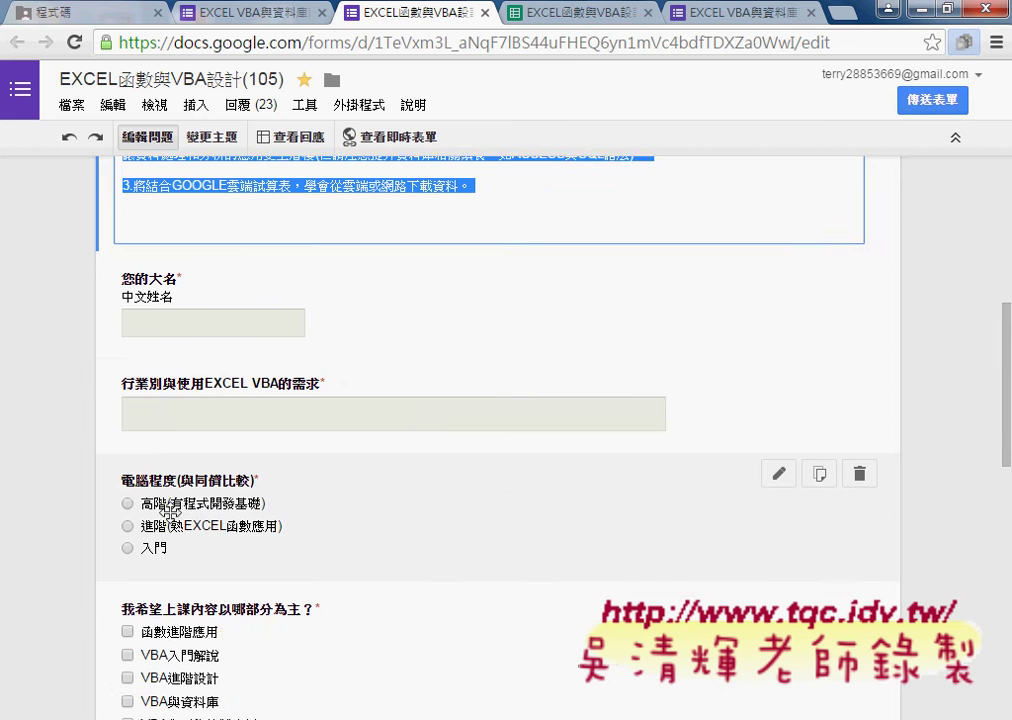
scroll(160, 510, down, 2)
scroll(185, 549, down, 3)
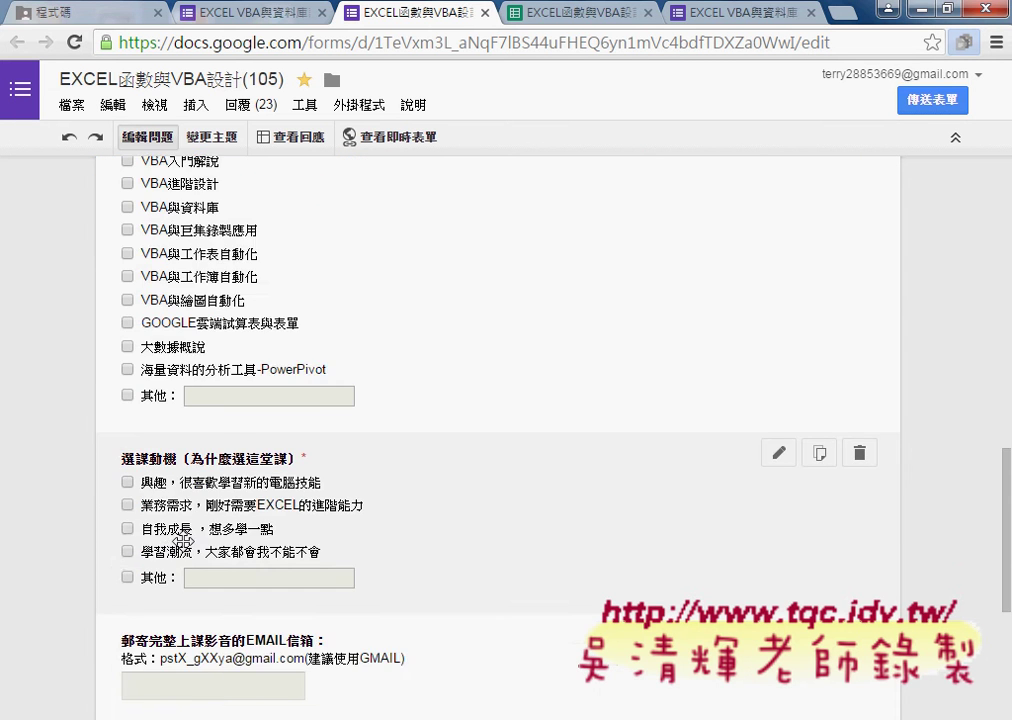
scroll(188, 548, down, 2)
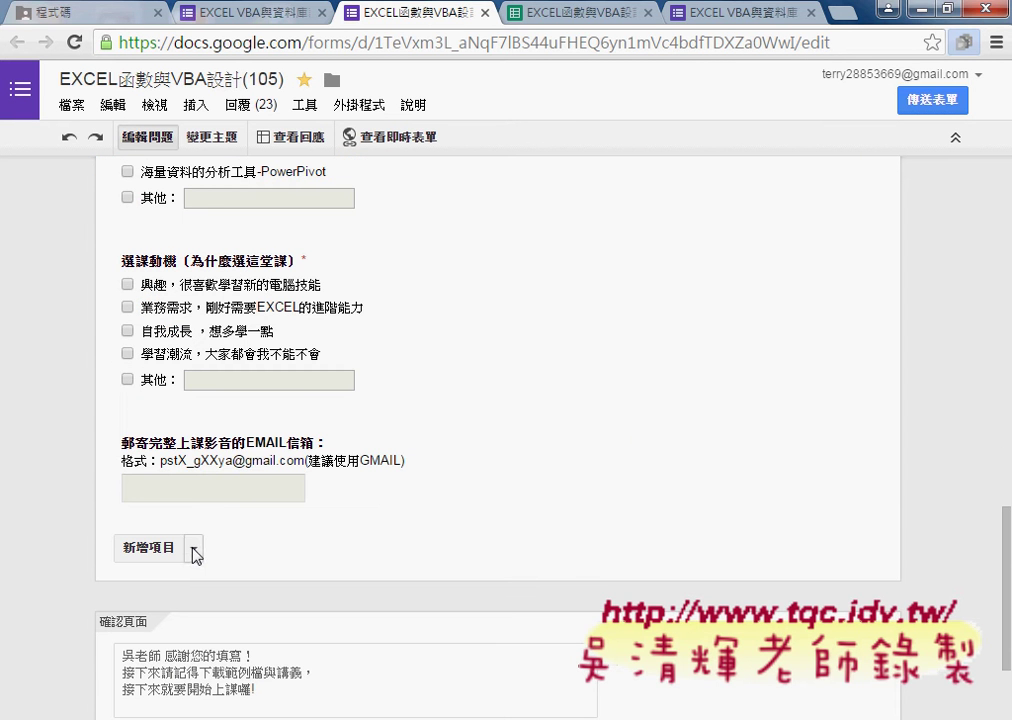
click(194, 551)
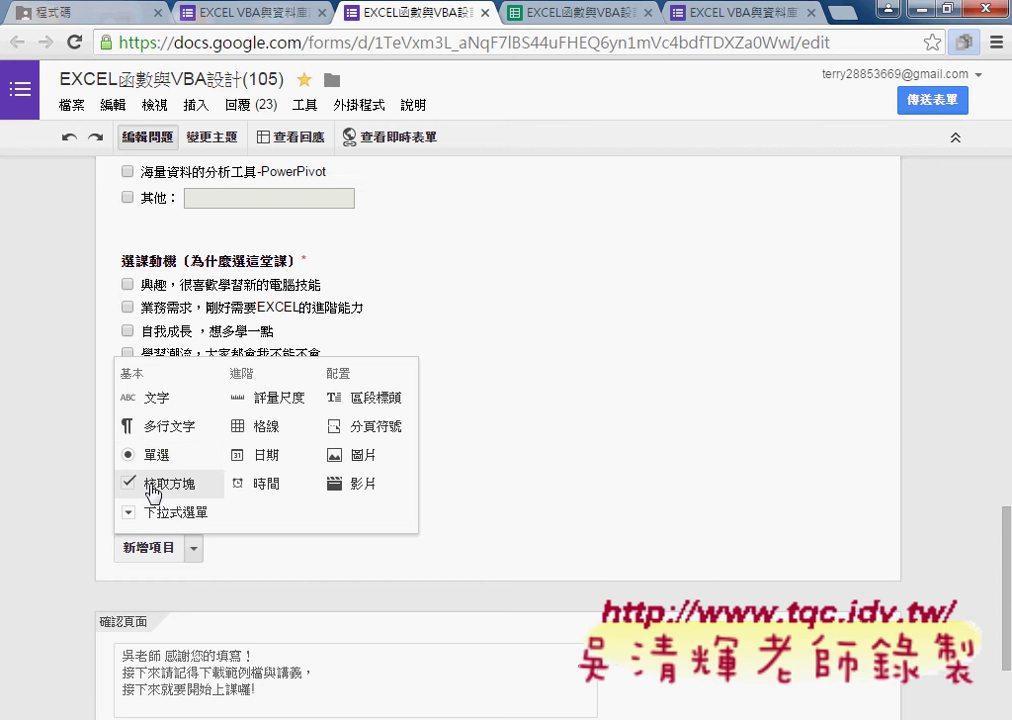
Open the live form, copy its web address, and start a new blank tab.
click(68, 501)
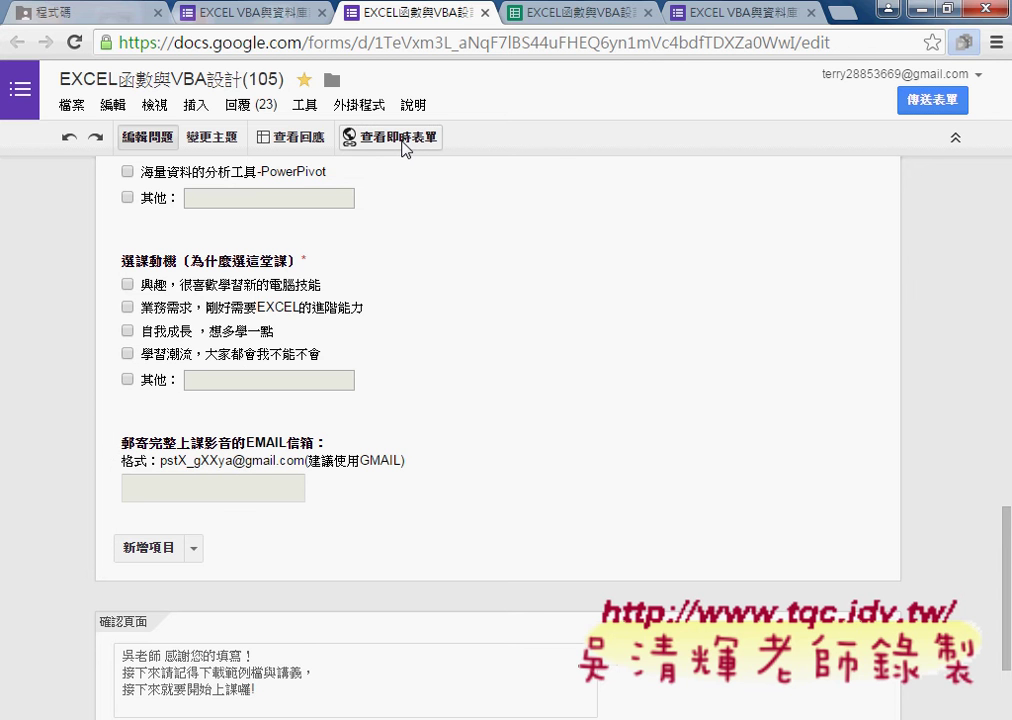
click(405, 145)
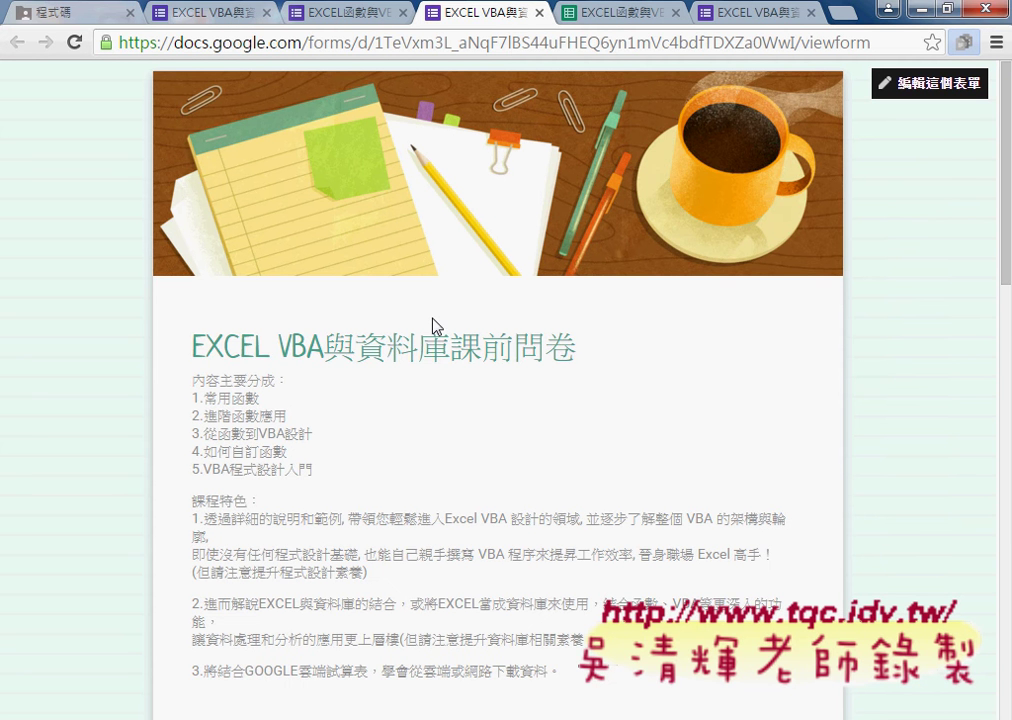
click(461, 44)
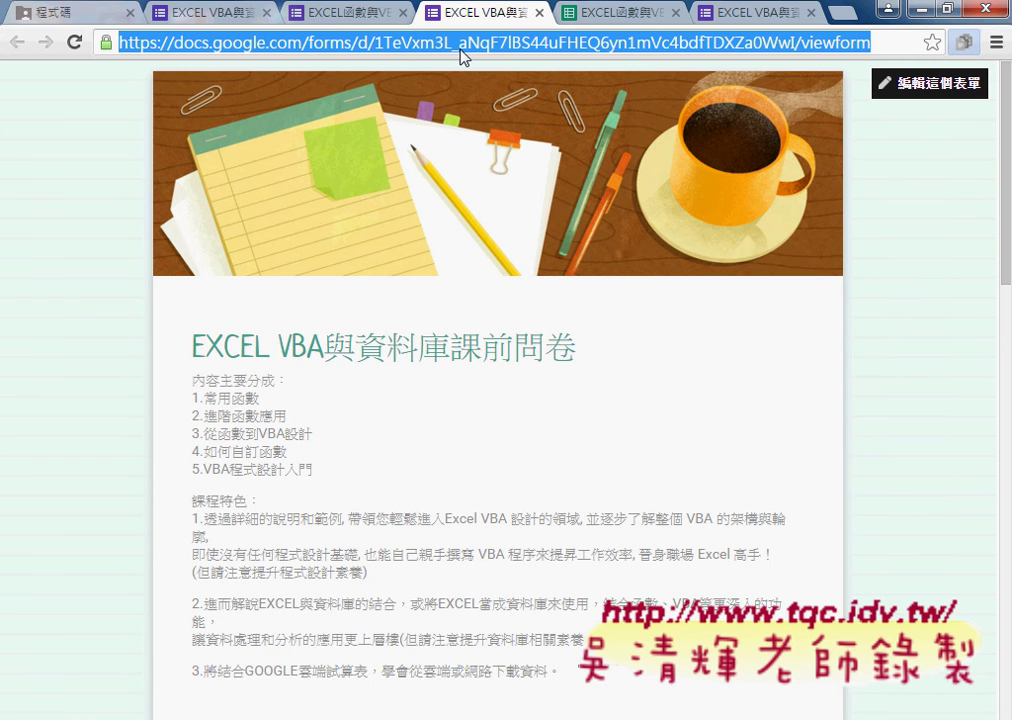
right_click(460, 50)
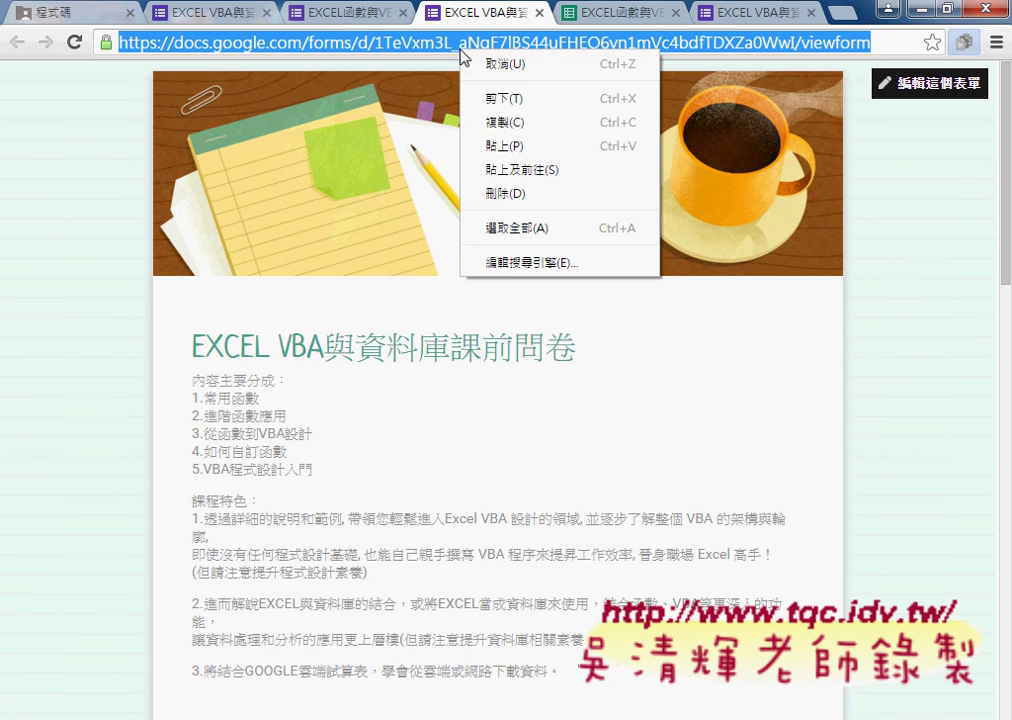
click(520, 87)
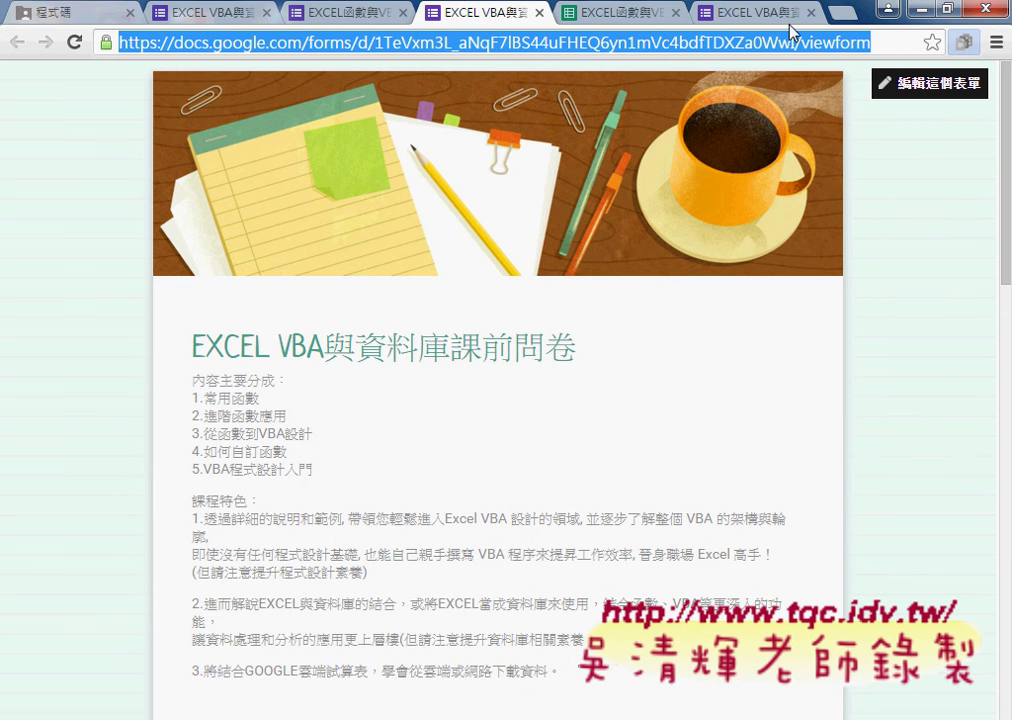
click(843, 12)
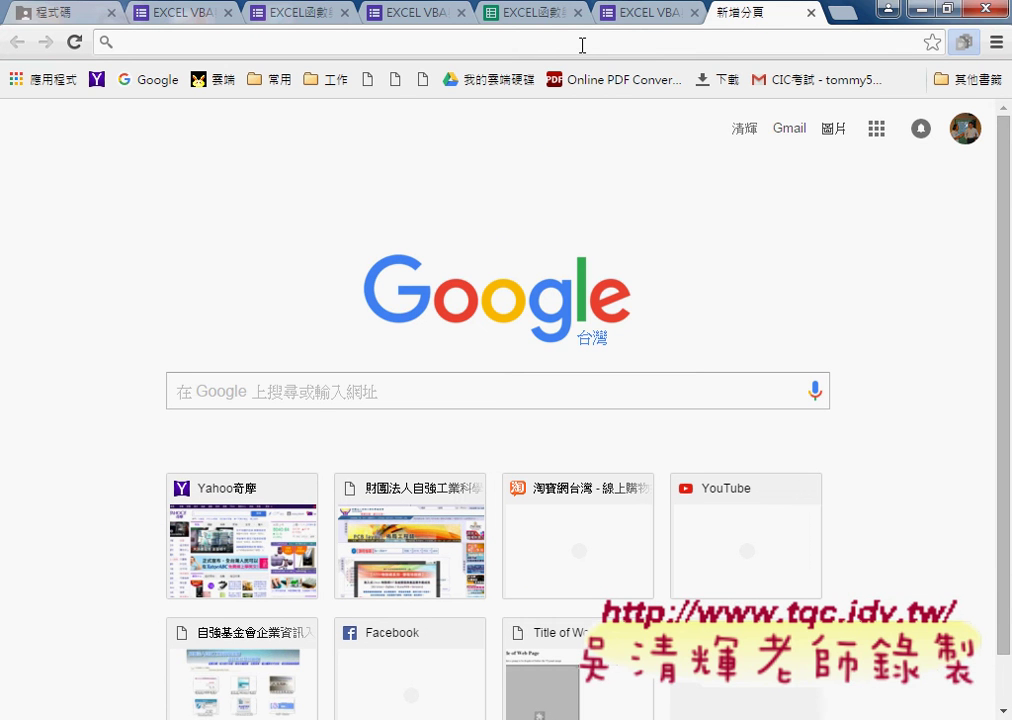
On goo.gl, paste the live form's URL into the long-URL box and view hvoGS9's details.
text(ㄐ)
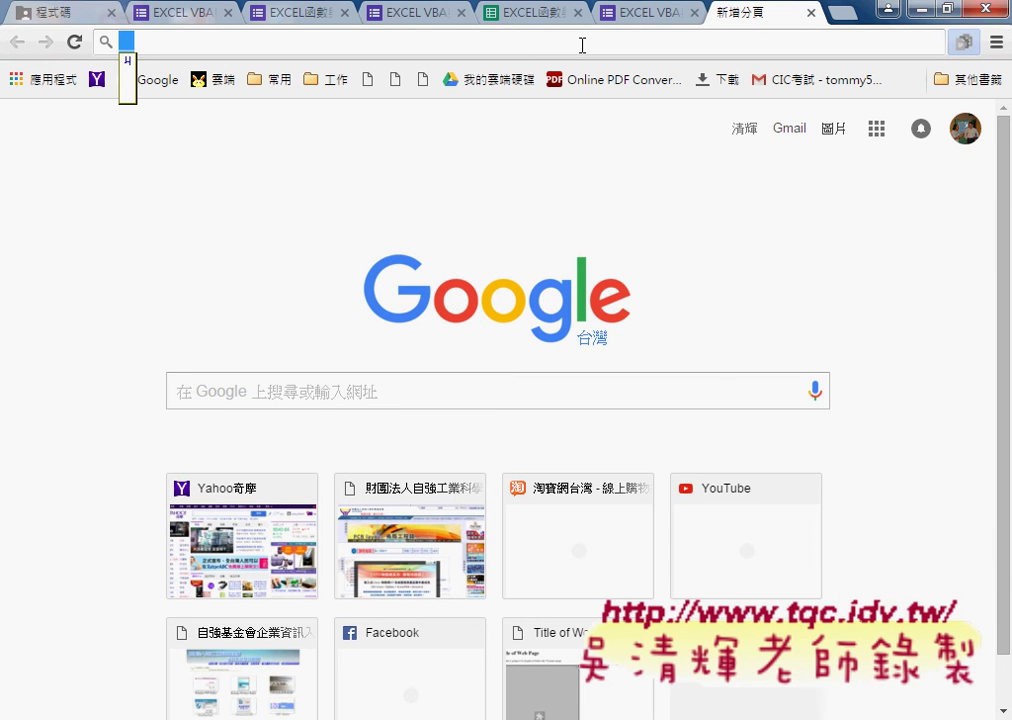
key(BackSpace)
text(goo.gl)
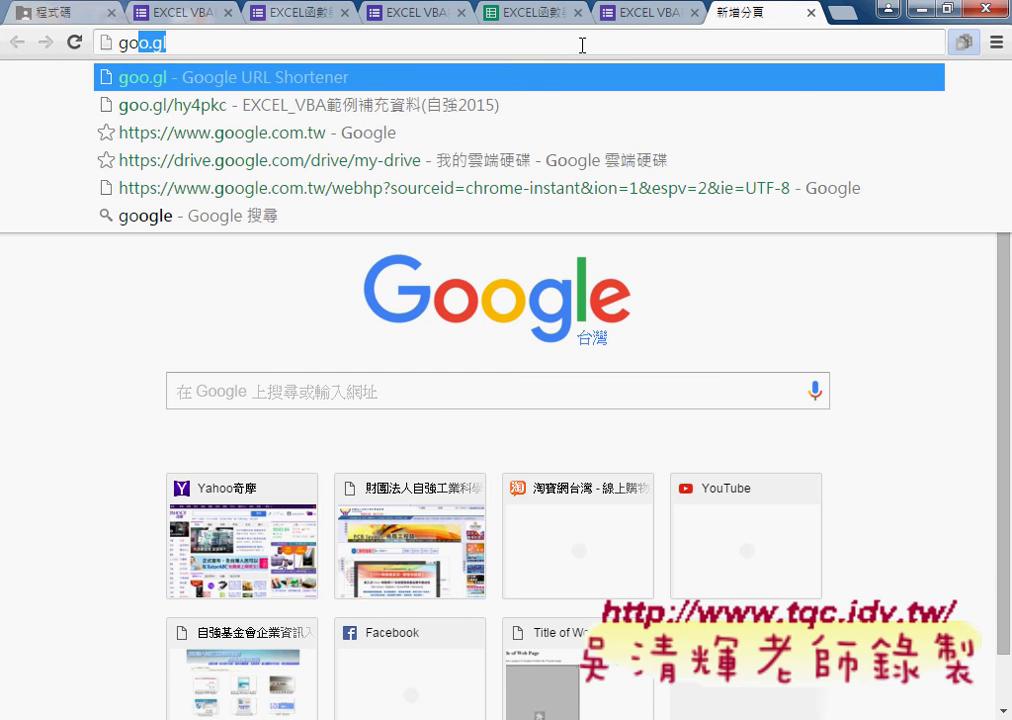
key(Return)
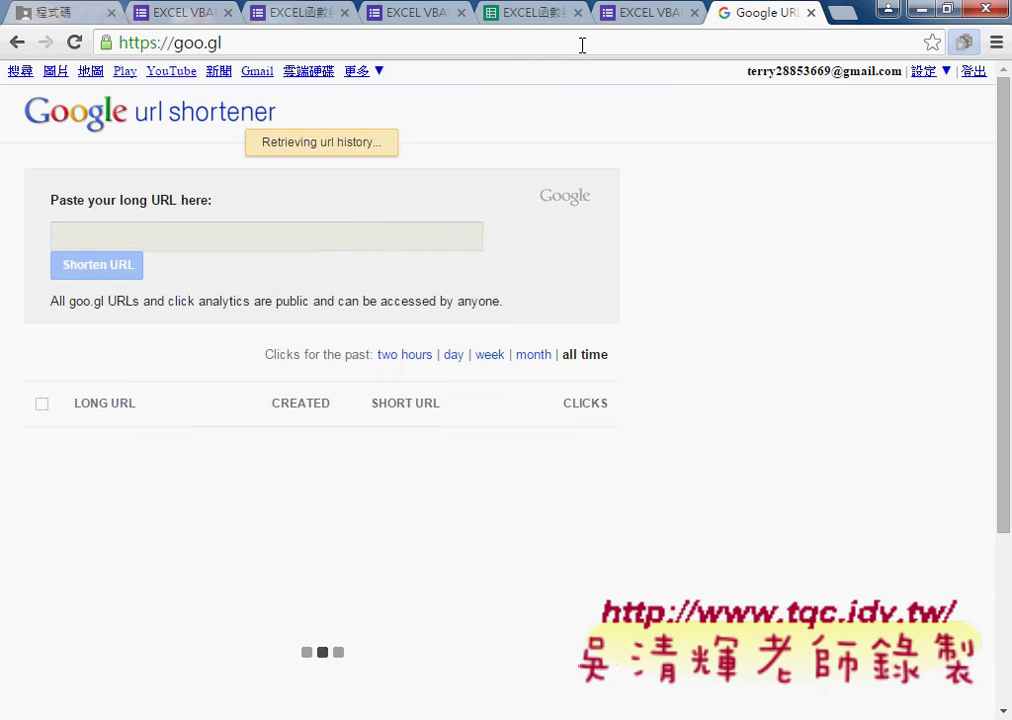
click(269, 238)
right_click(269, 238)
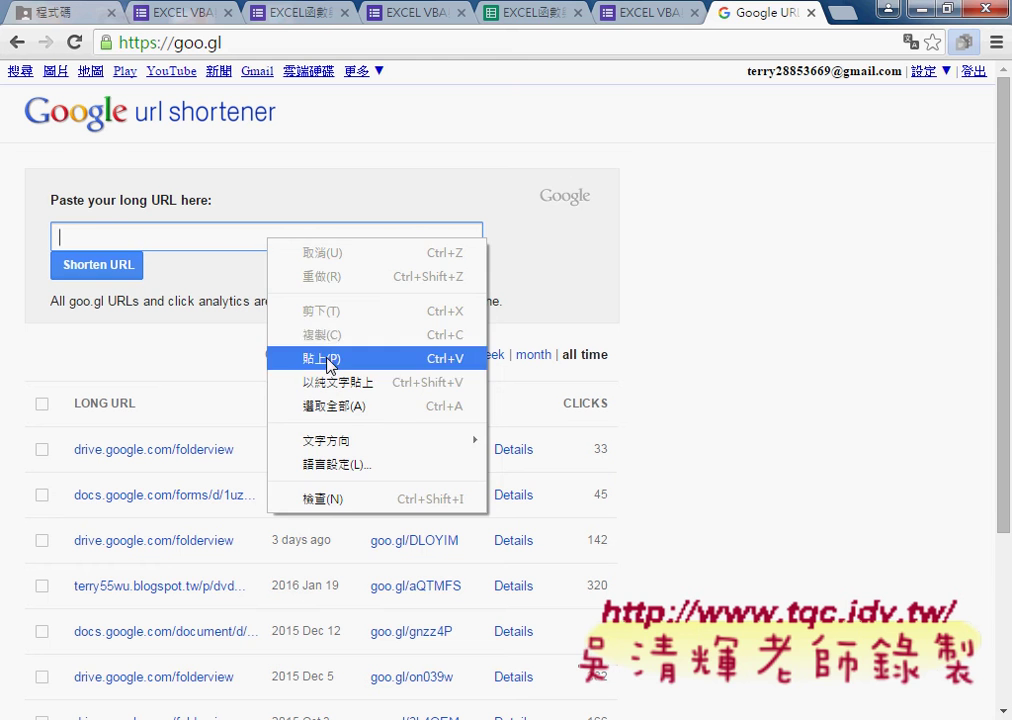
click(331, 358)
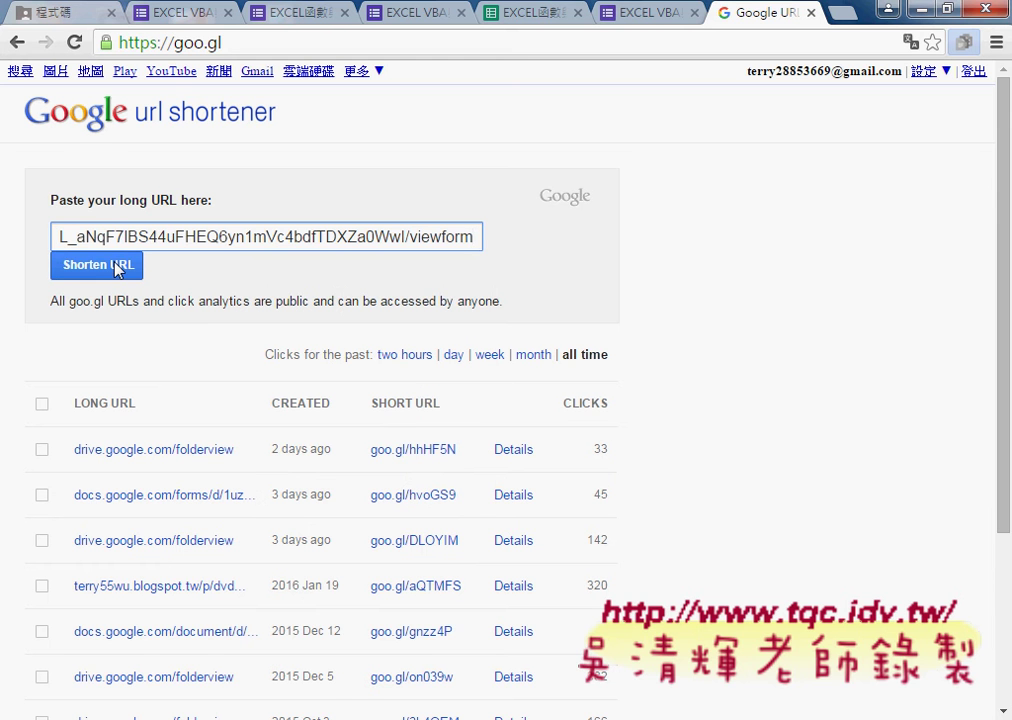
click(516, 496)
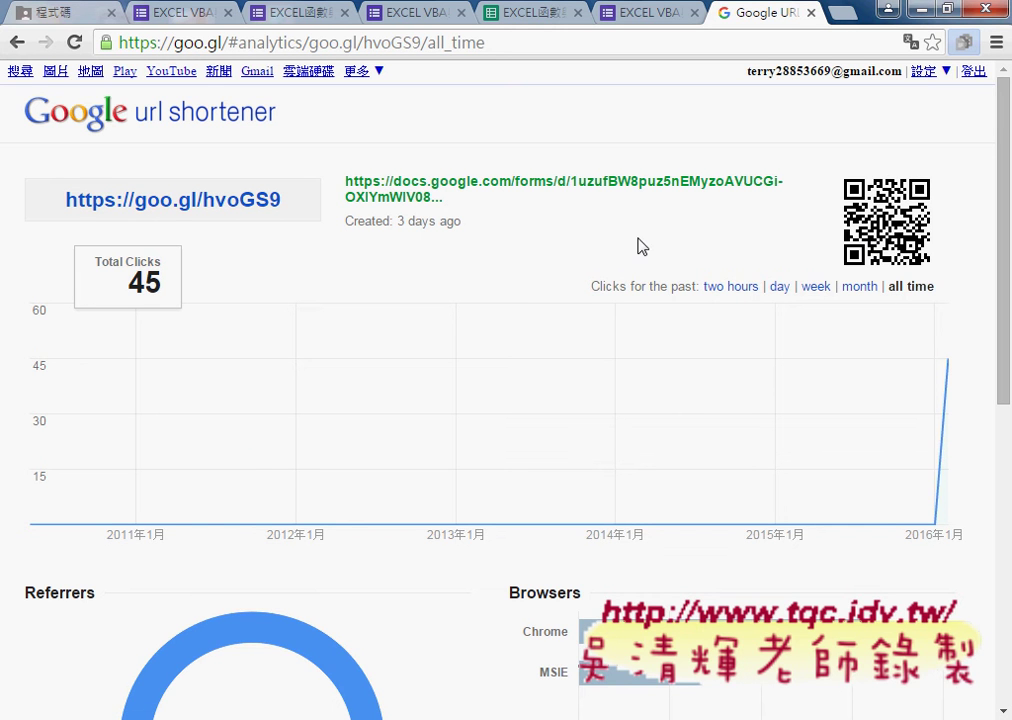
click(864, 289)
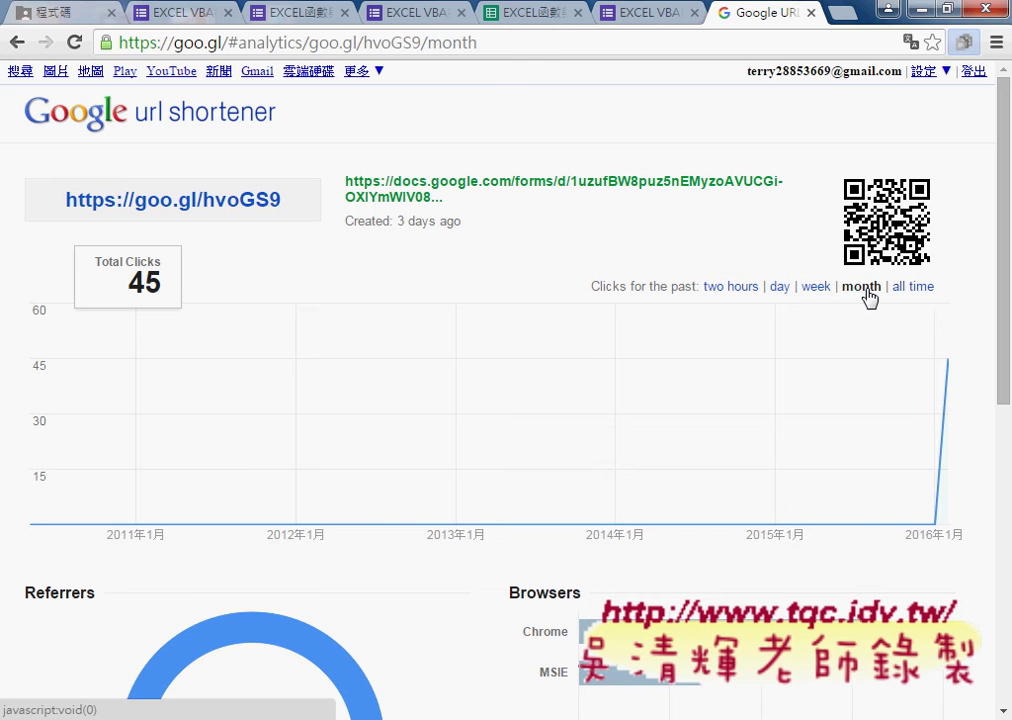
mouse_move(949, 362)
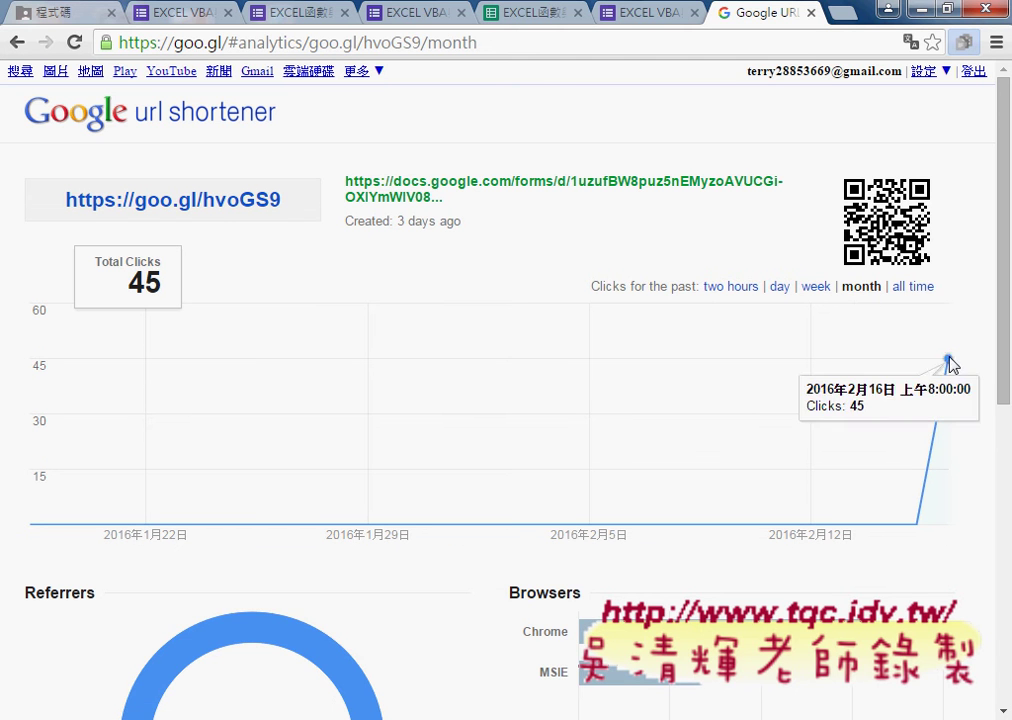
scroll(660, 377, down, 1)
scroll(660, 377, down, 1)
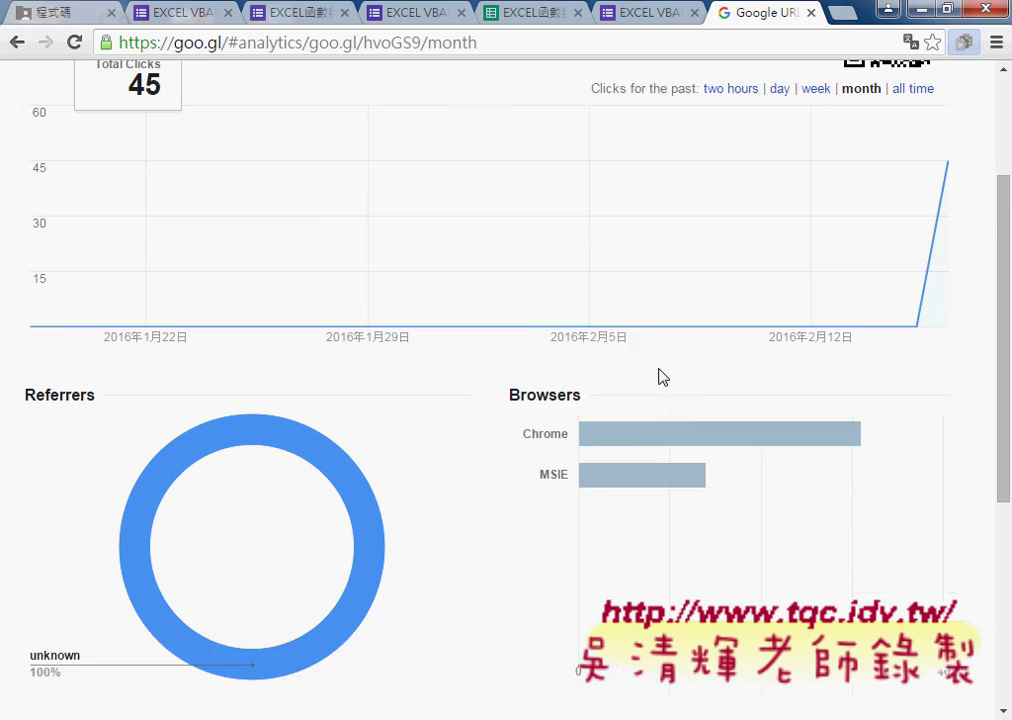
scroll(660, 377, down, 1)
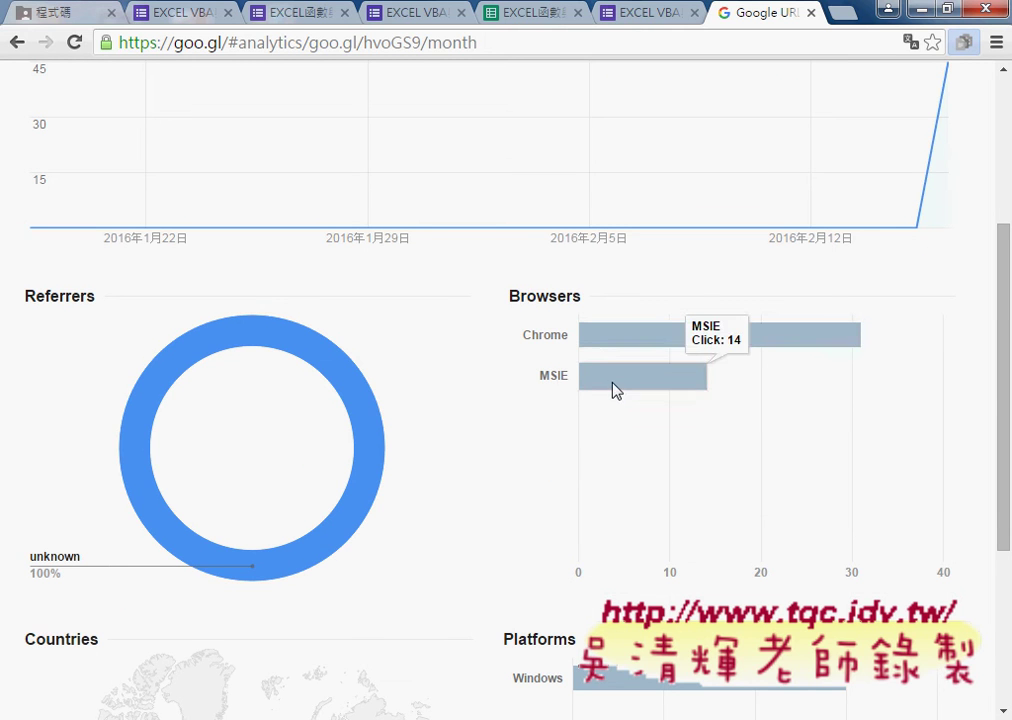
mouse_move(603, 340)
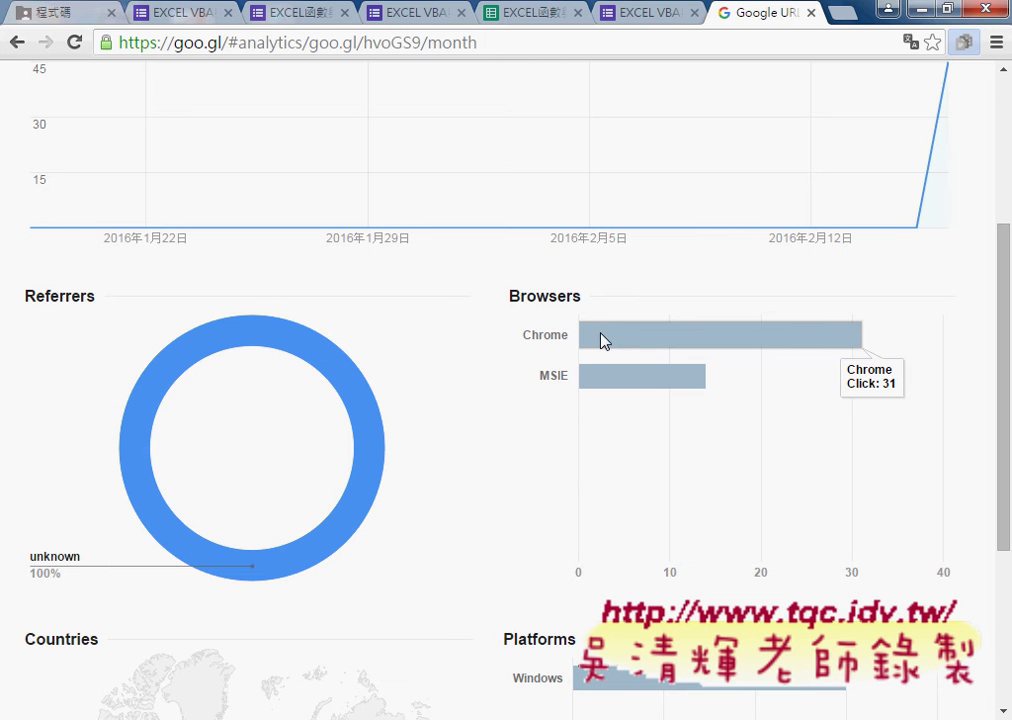
drag(583, 343, 555, 336)
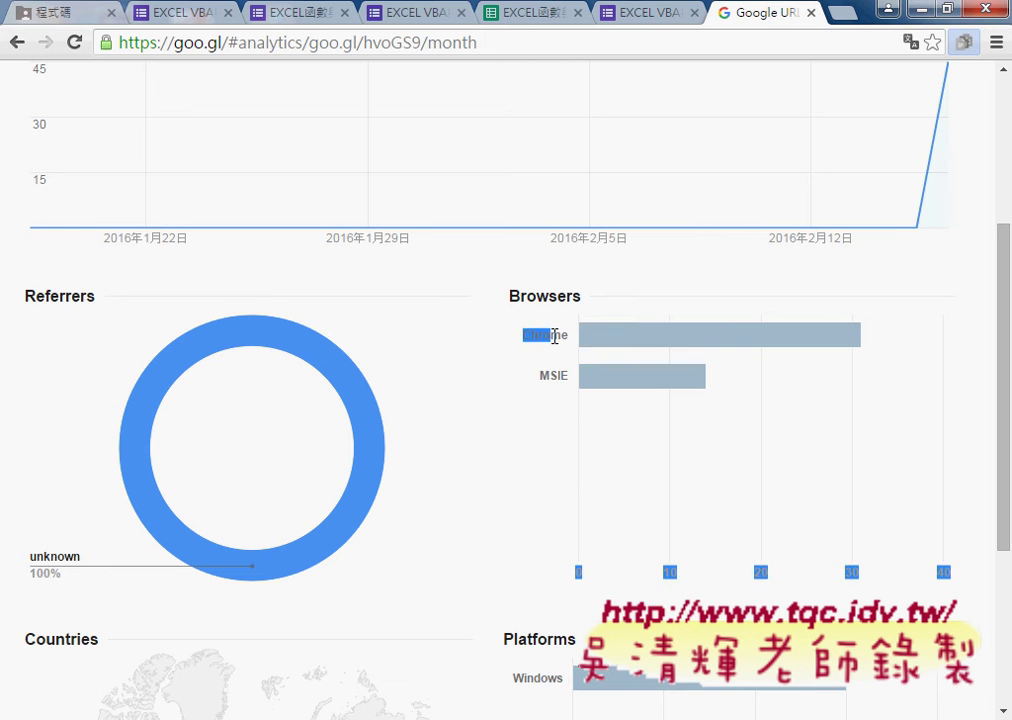
click(551, 371)
mouse_move(601, 385)
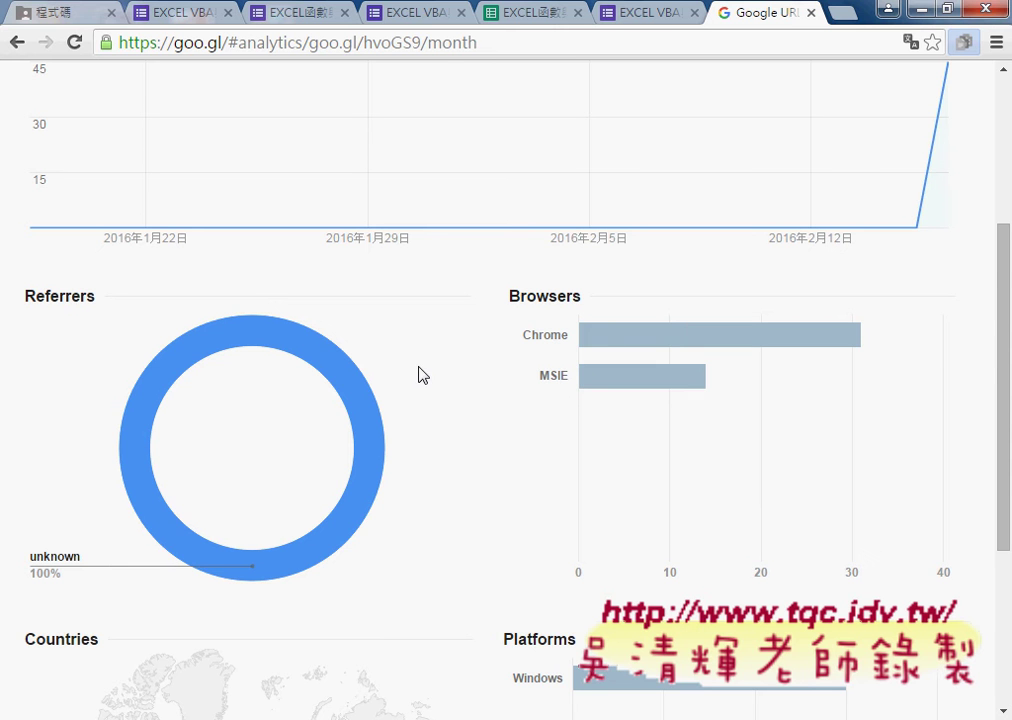
scroll(421, 375, down, 2)
scroll(421, 375, down, 1)
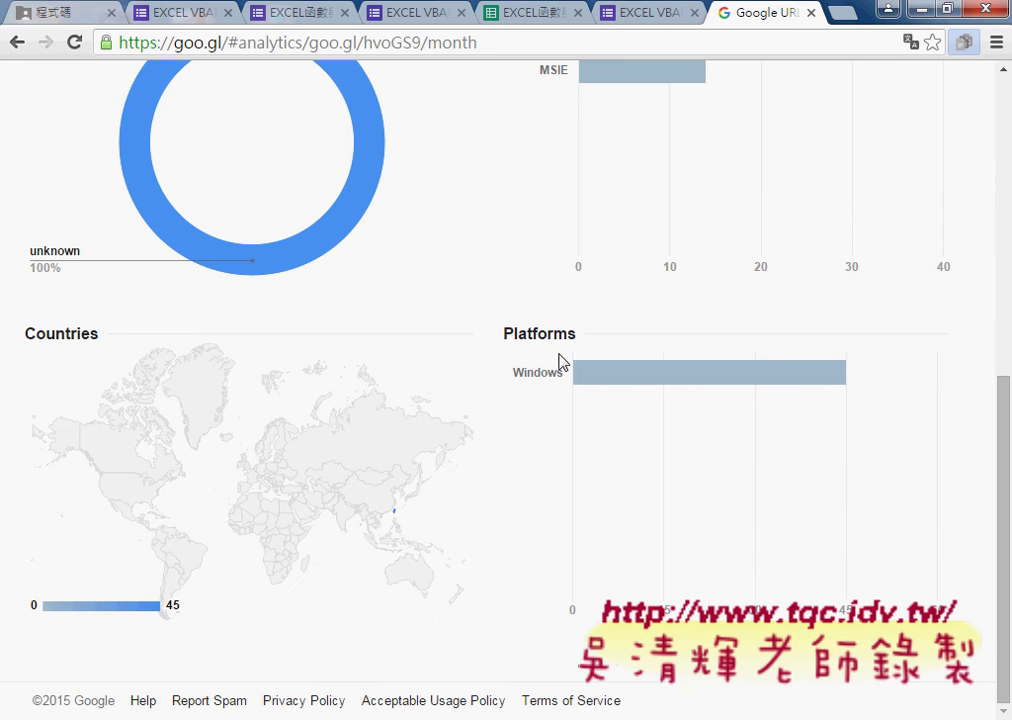
mouse_move(578, 334)
mouse_down()
mouse_move(565, 374)
mouse_move(518, 373)
mouse_up()
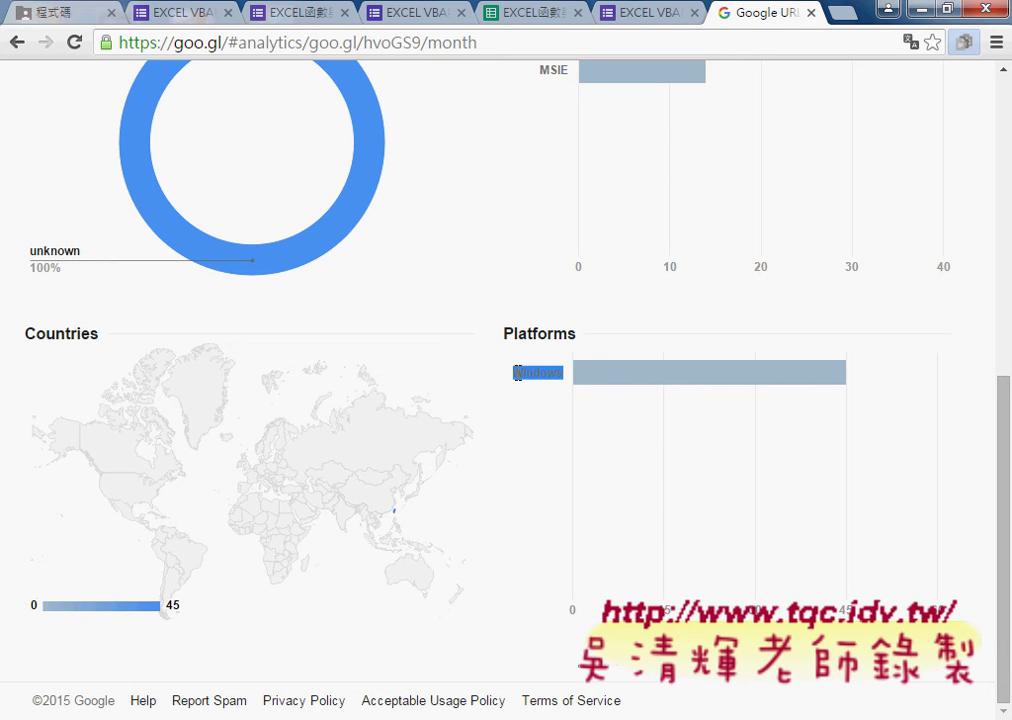
click(540, 450)
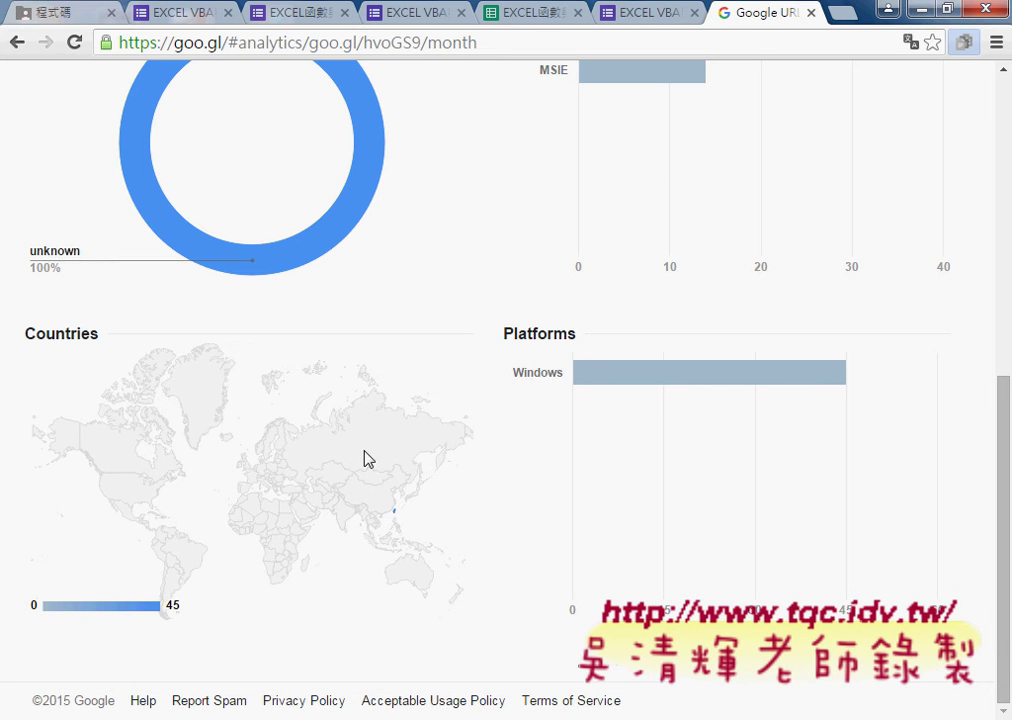
mouse_move(395, 517)
scroll(503, 519, up, 3)
scroll(501, 520, up, 3)
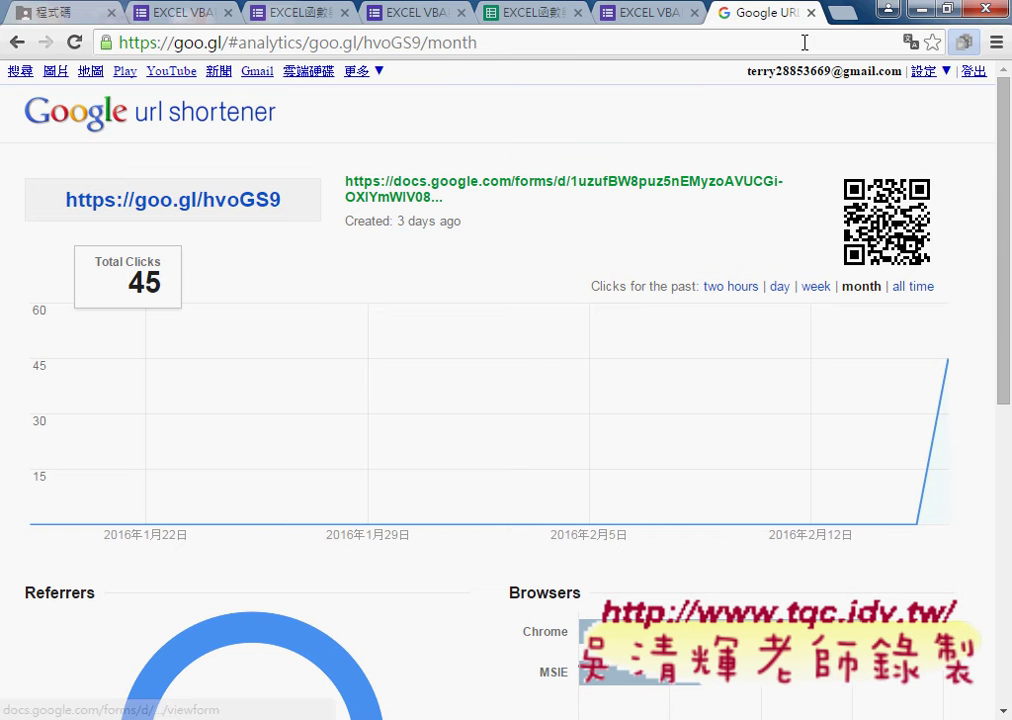
Return to the shortened-links list and shorten the pasted questionnaire URL twice.
click(17, 43)
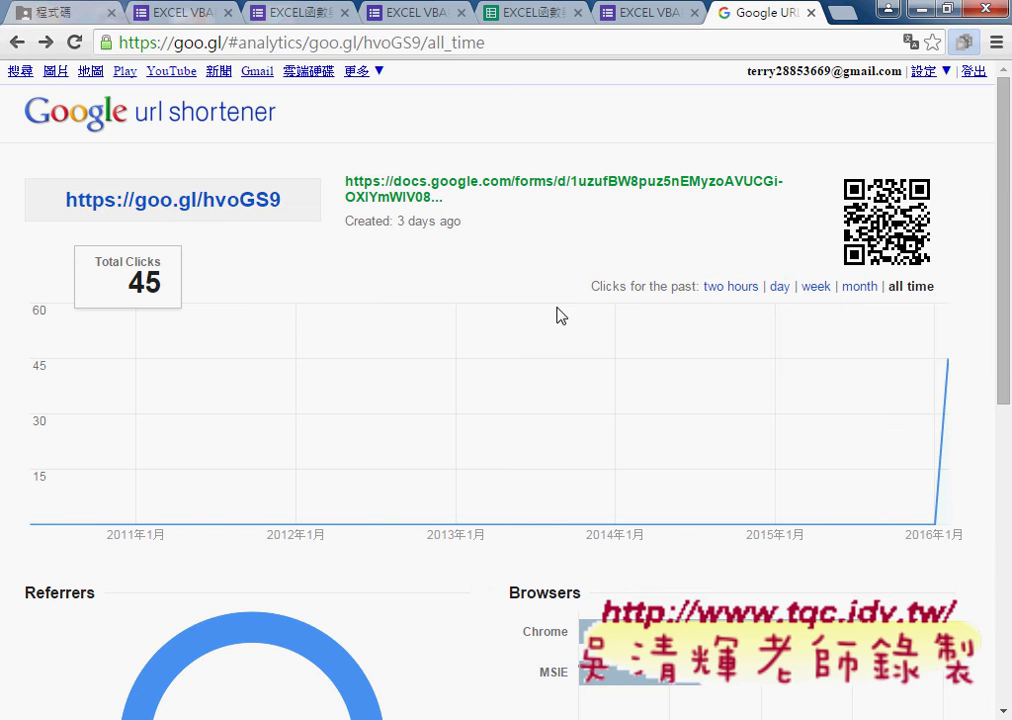
click(17, 43)
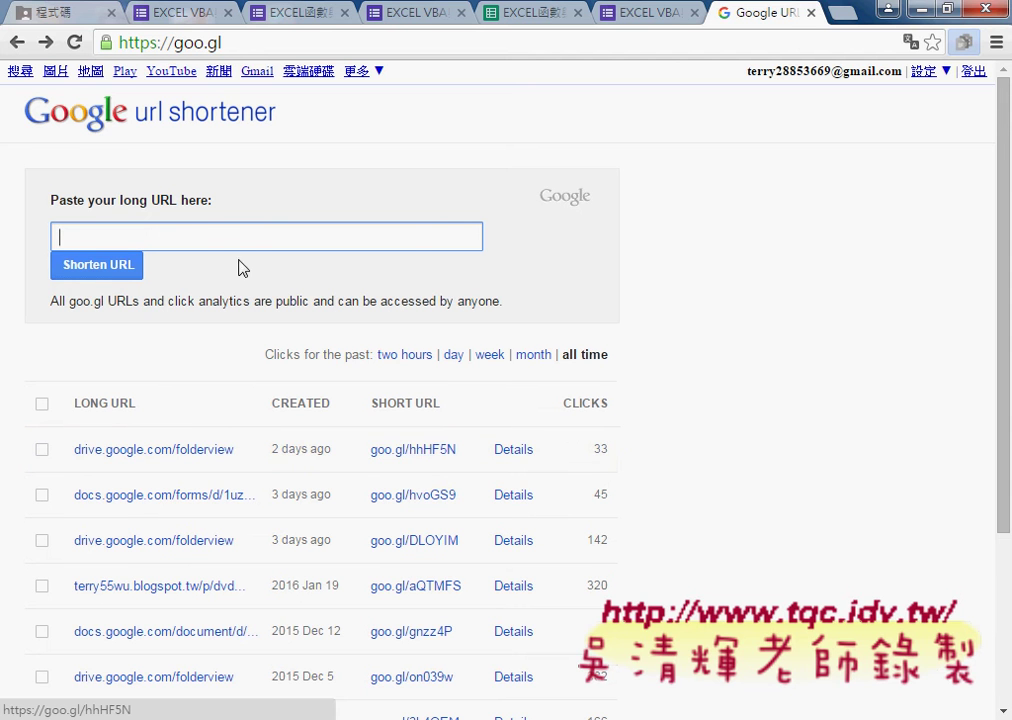
right_click(201, 236)
click(253, 358)
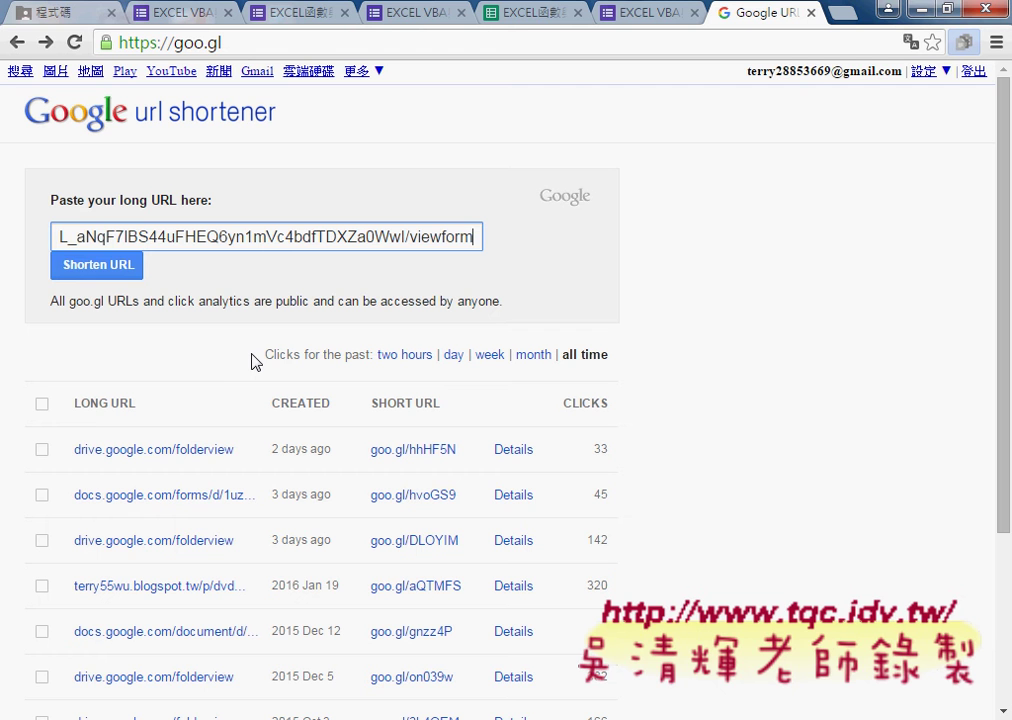
click(117, 274)
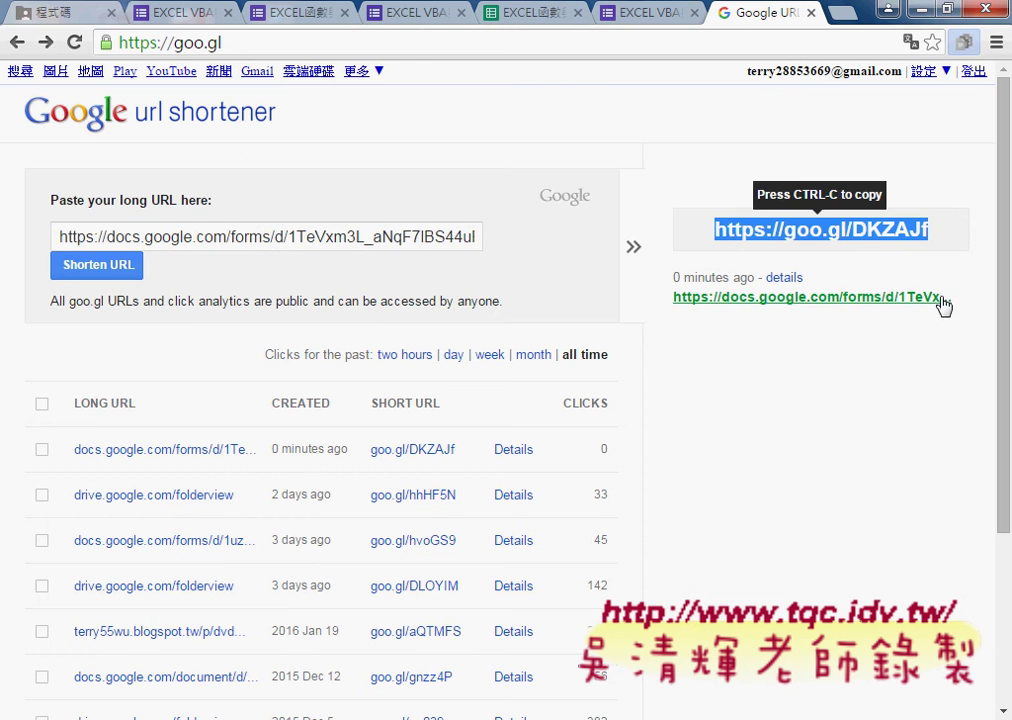
click(128, 270)
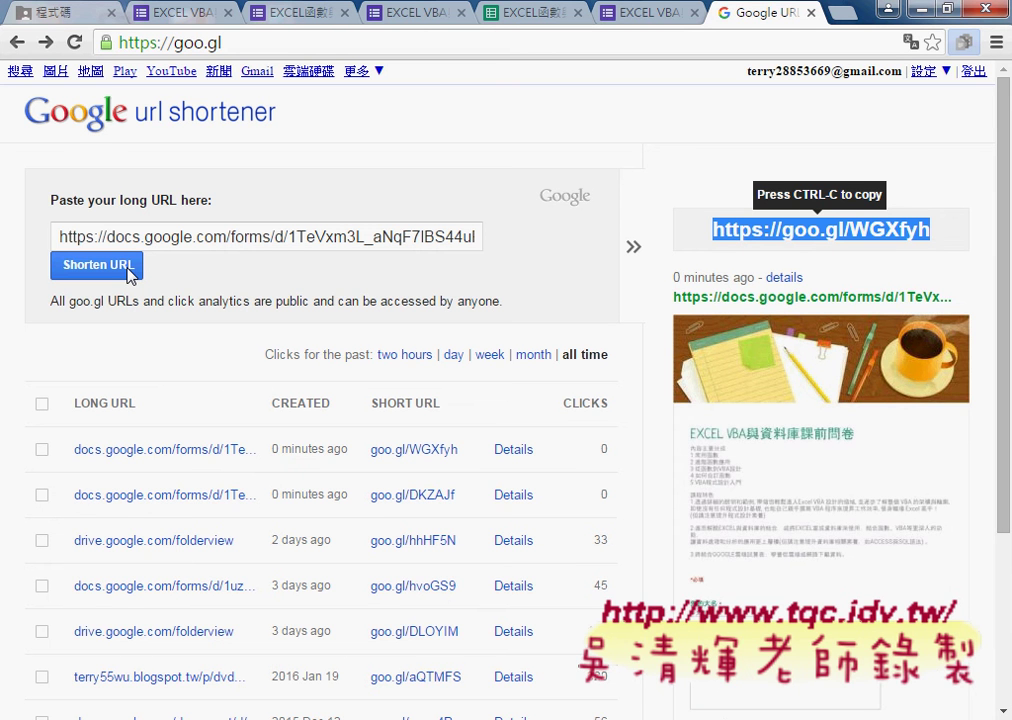
Hide the new goo.gl/WGXfyh and goo.gl/DKZAJf links from history and close the shortener.
click(42, 450)
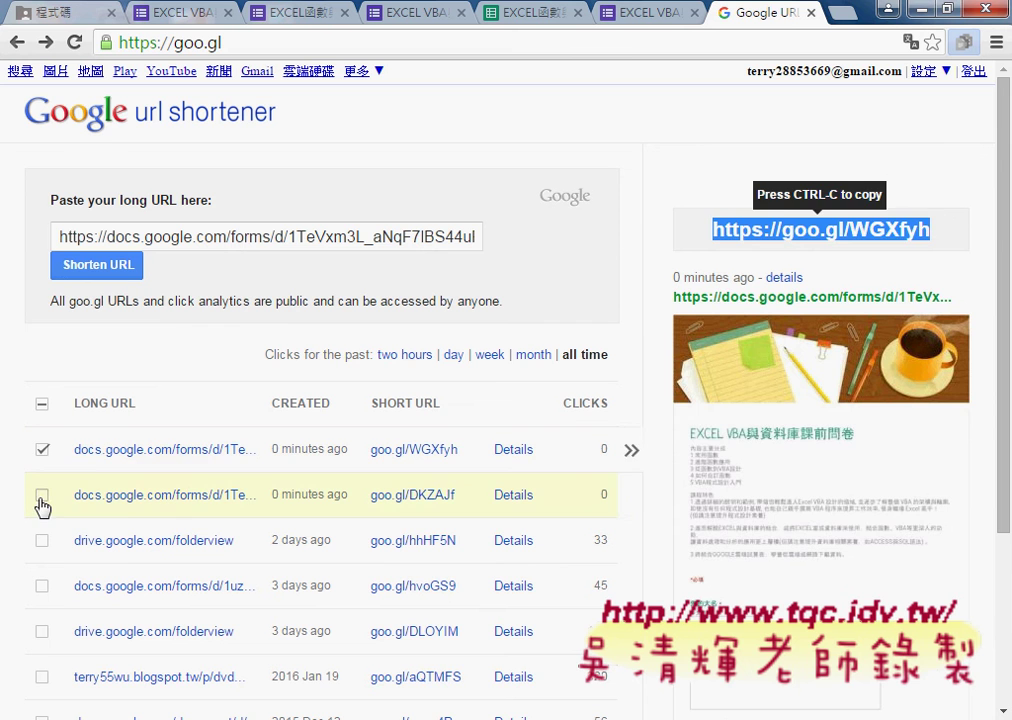
click(42, 497)
scroll(45, 505, down, 3)
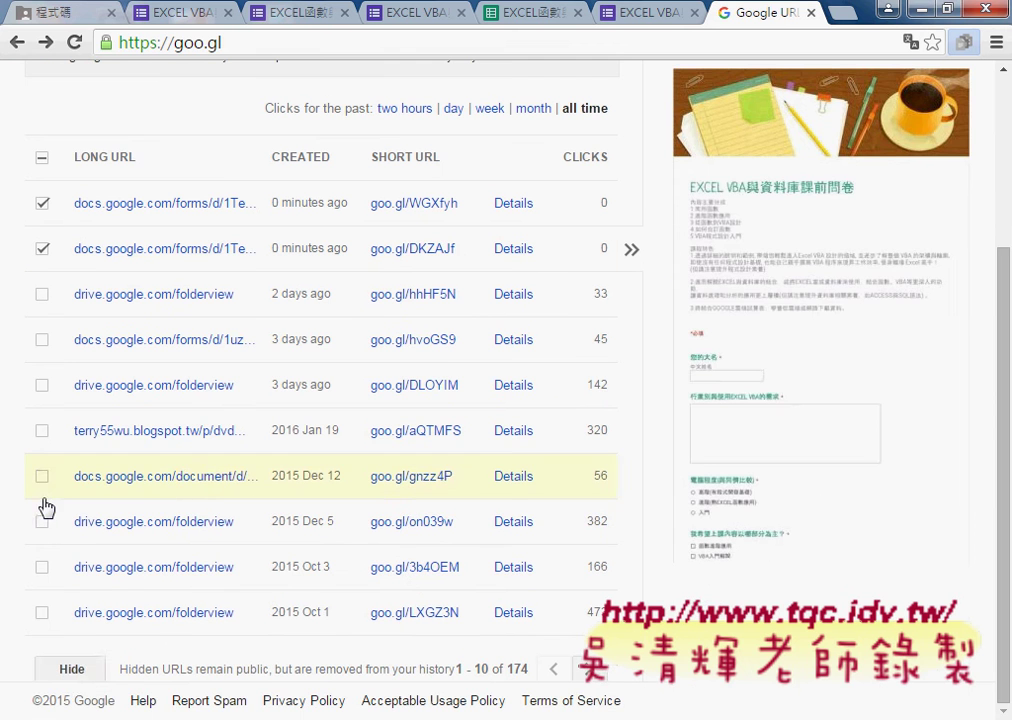
click(70, 676)
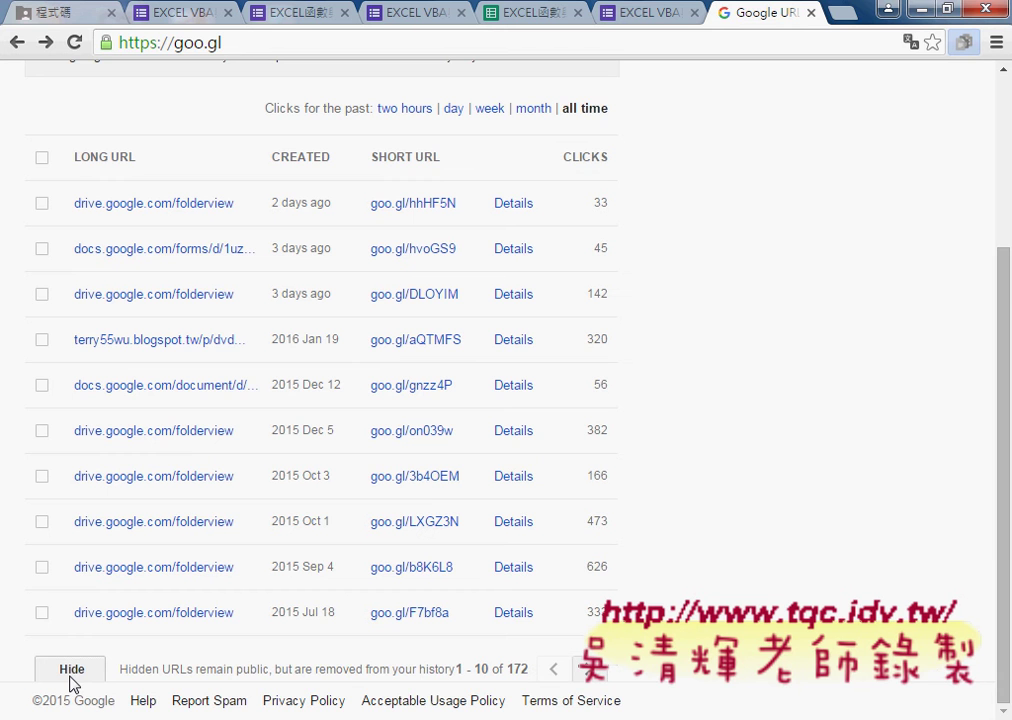
scroll(70, 682, up, 2)
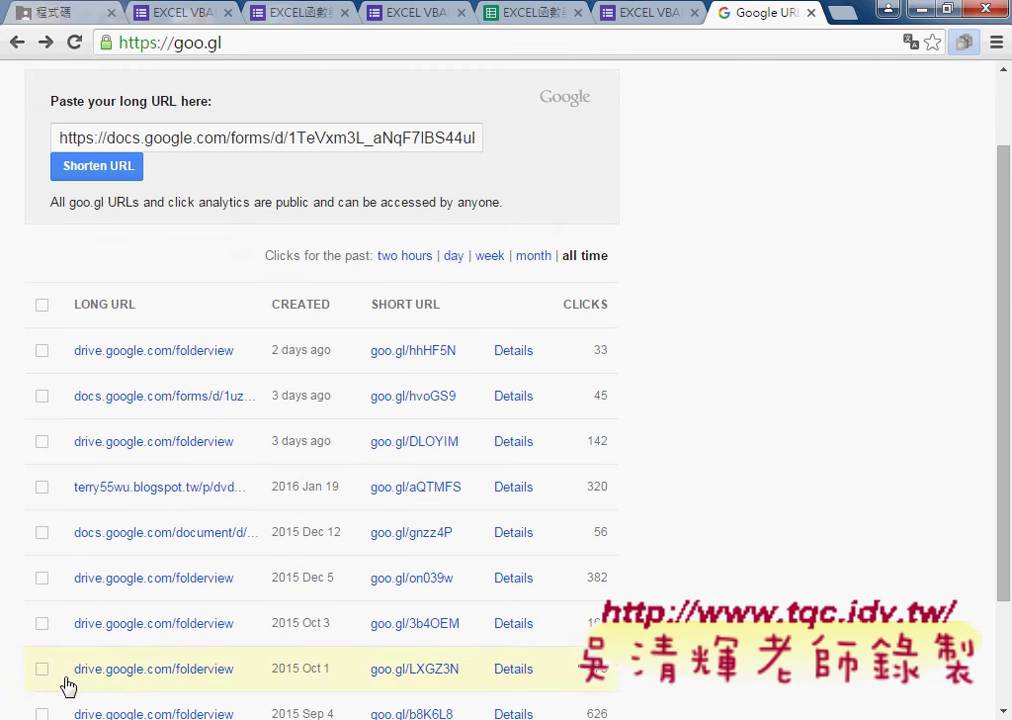
scroll(130, 260, up, 1)
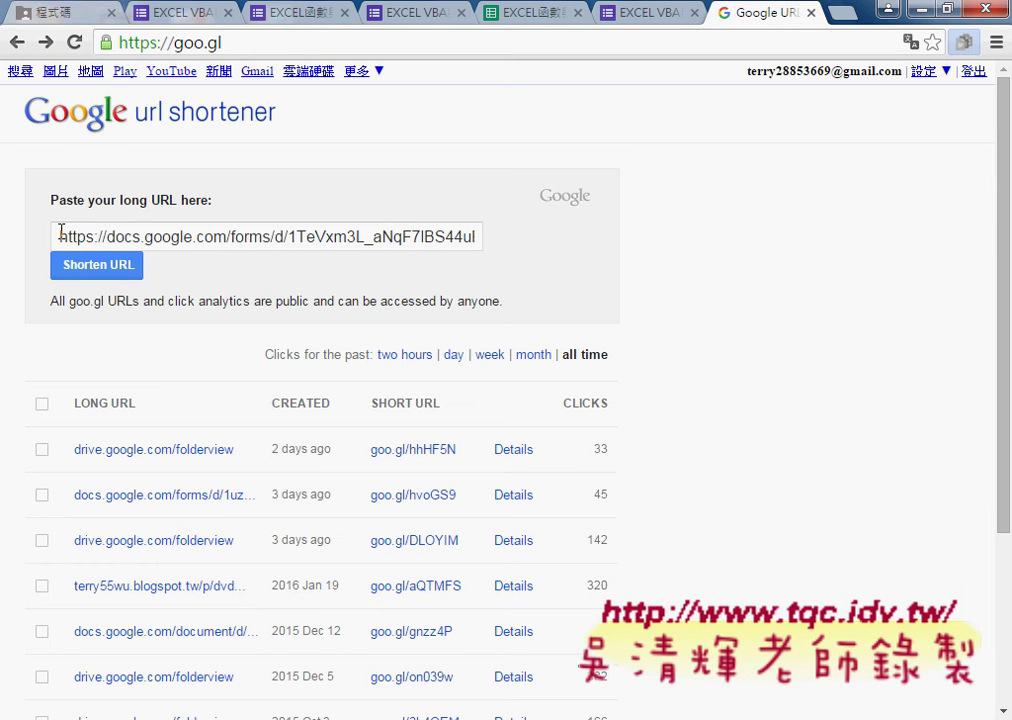
click(811, 13)
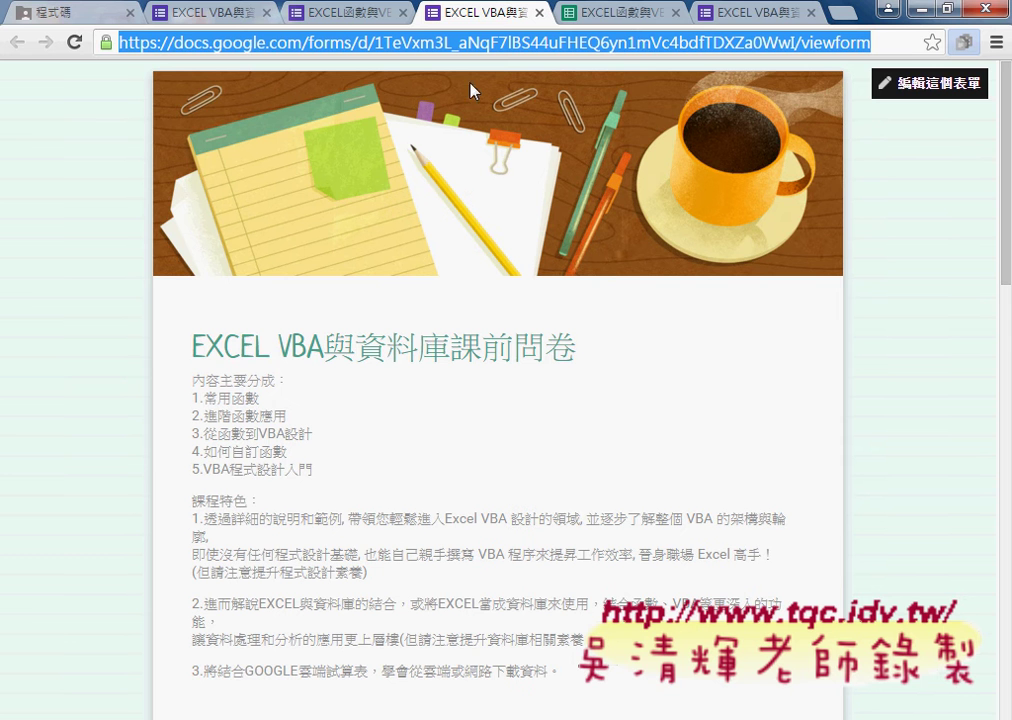
From the form editor, open the response spreadsheet via 查看回應 and close the duplicate tab.
click(596, 18)
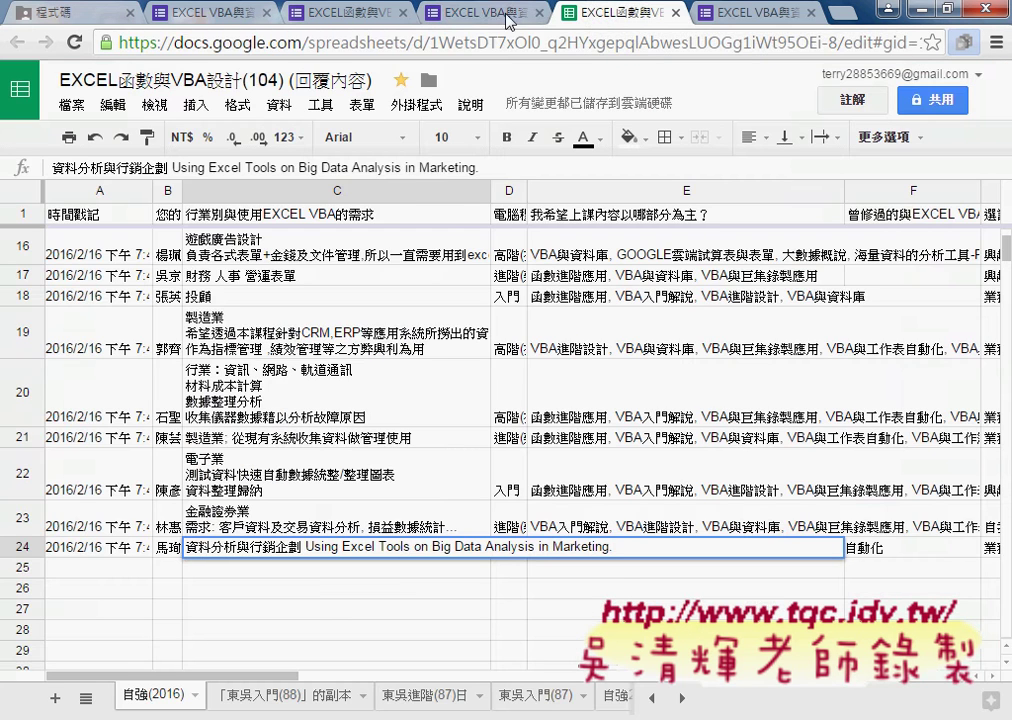
click(470, 15)
click(350, 15)
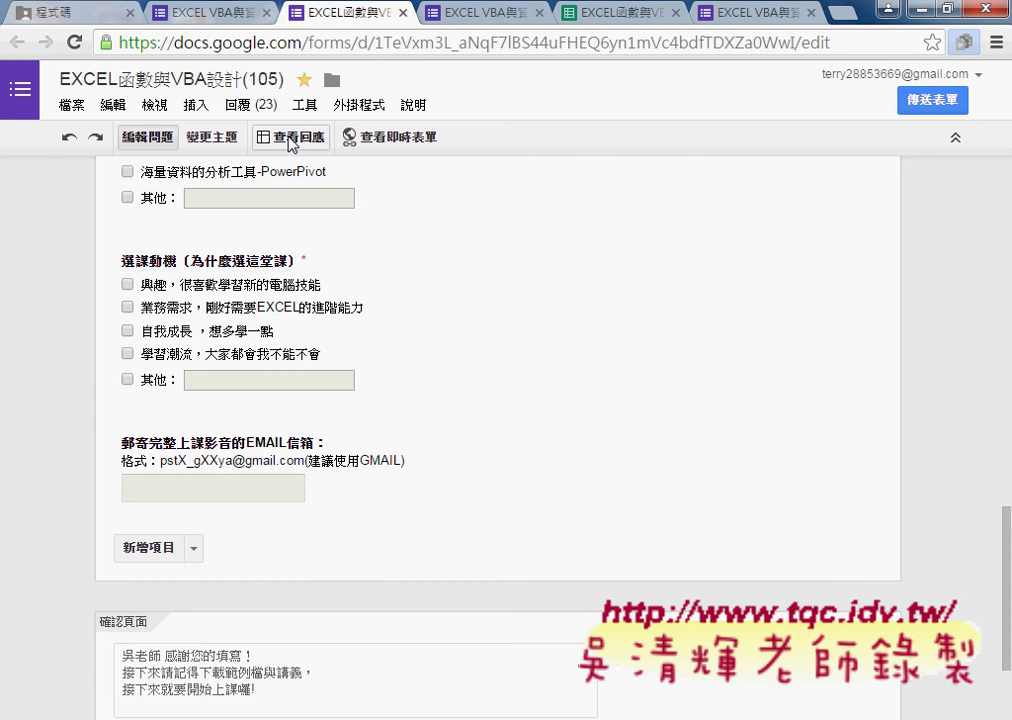
click(290, 143)
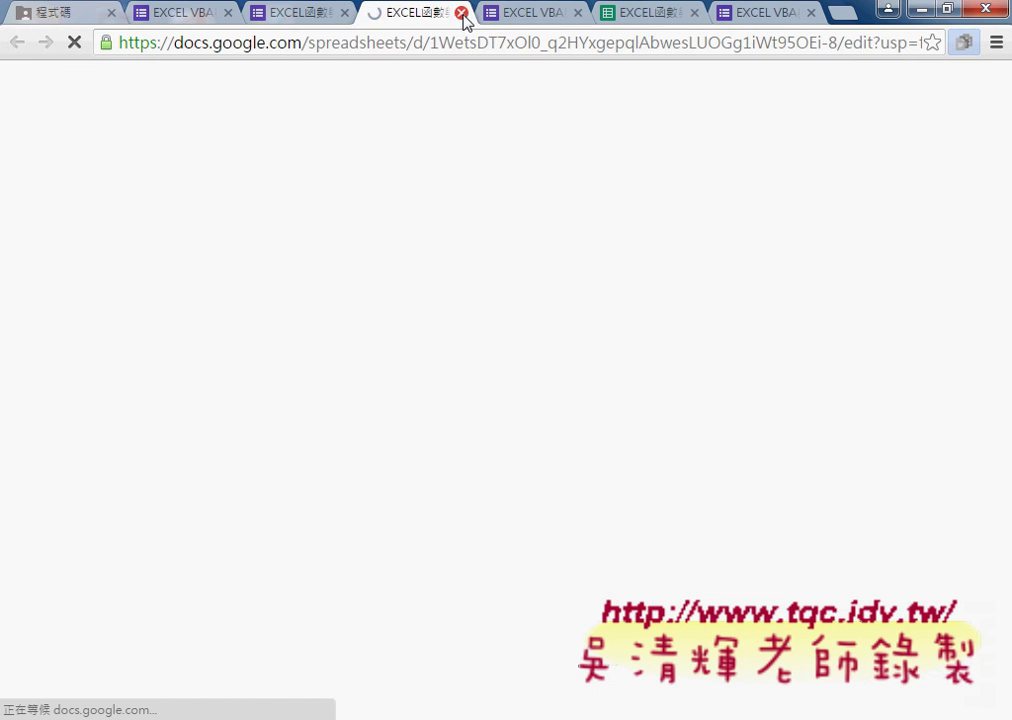
click(461, 12)
click(538, 17)
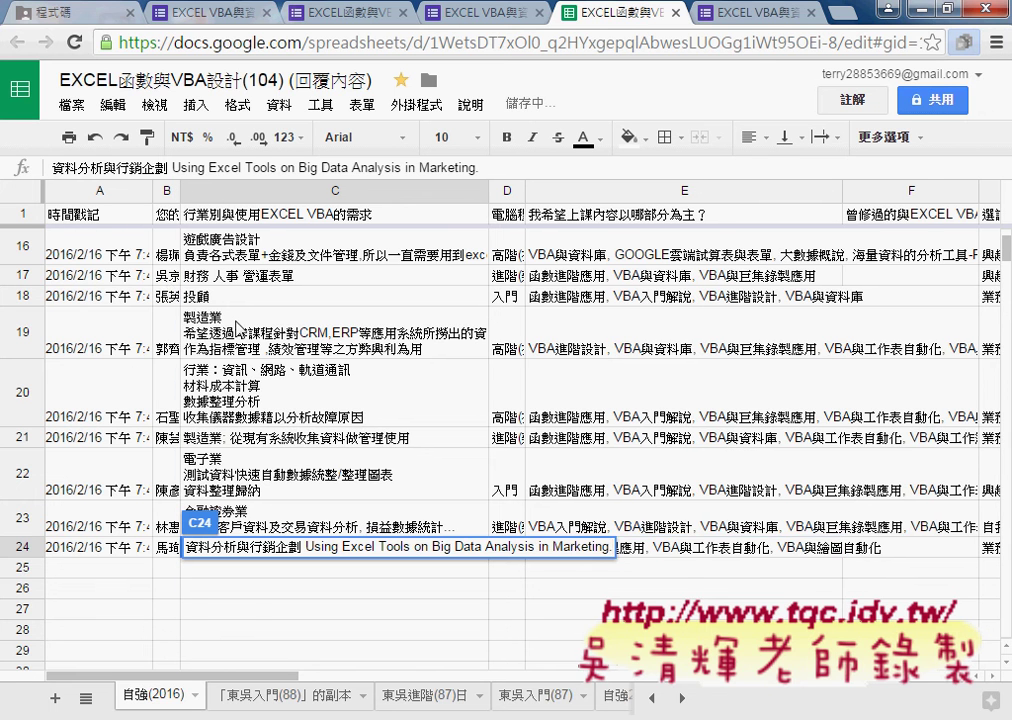
Finish the C24 entry with its text kept and show the sheet's 表單 menu.
scroll(235, 334, up, 3)
scroll(235, 334, up, 3)
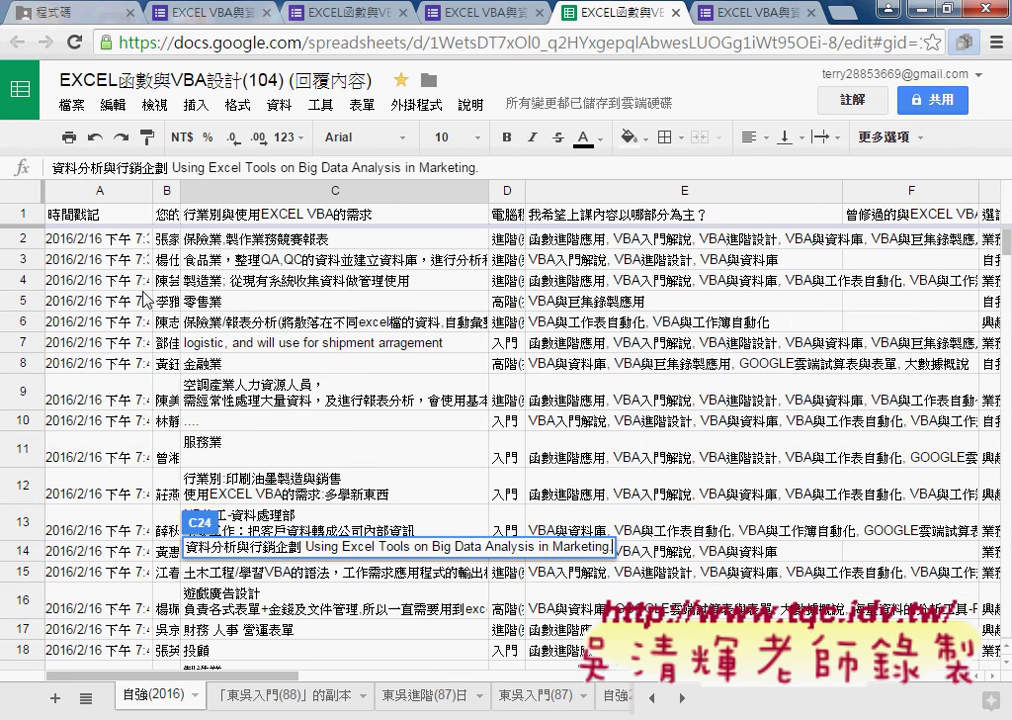
scroll(97, 358, down, 3)
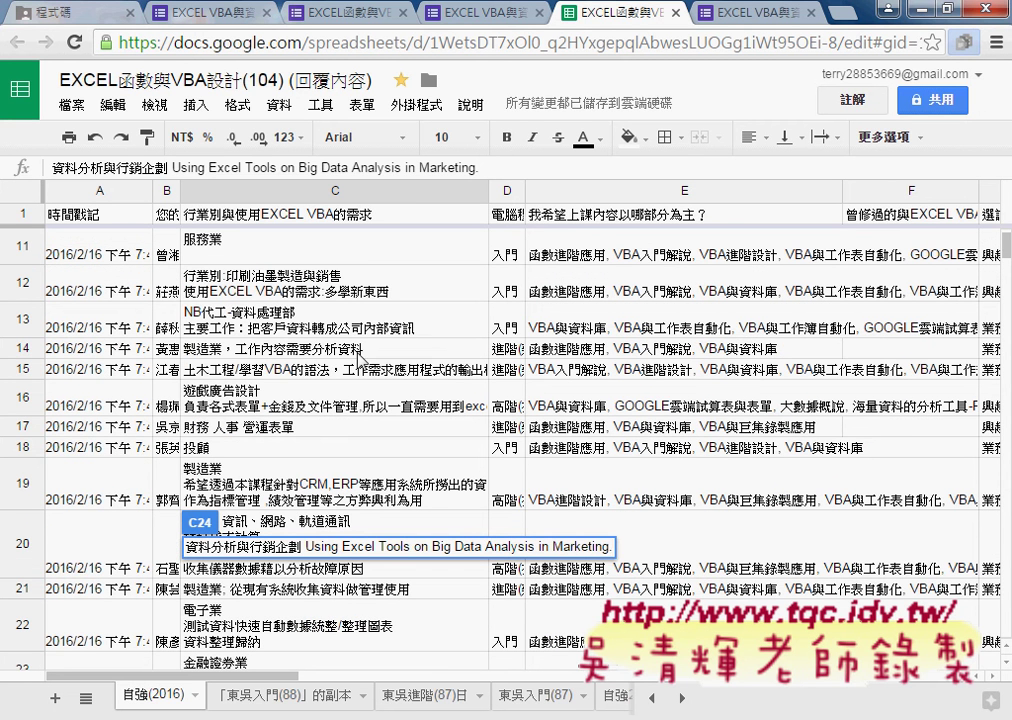
click(345, 350)
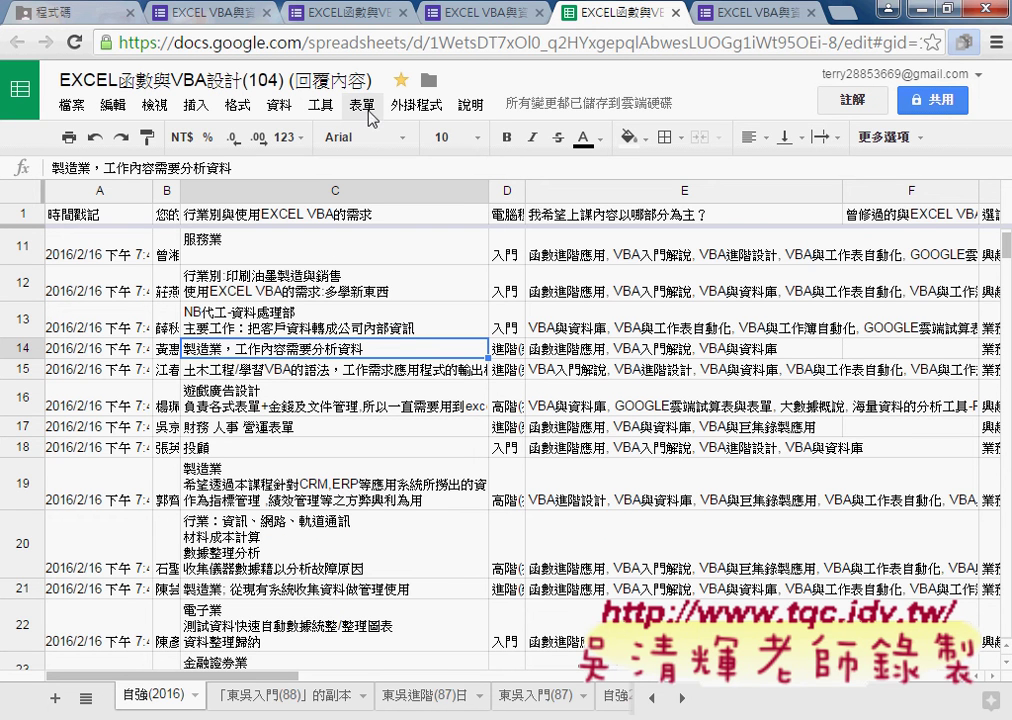
click(360, 105)
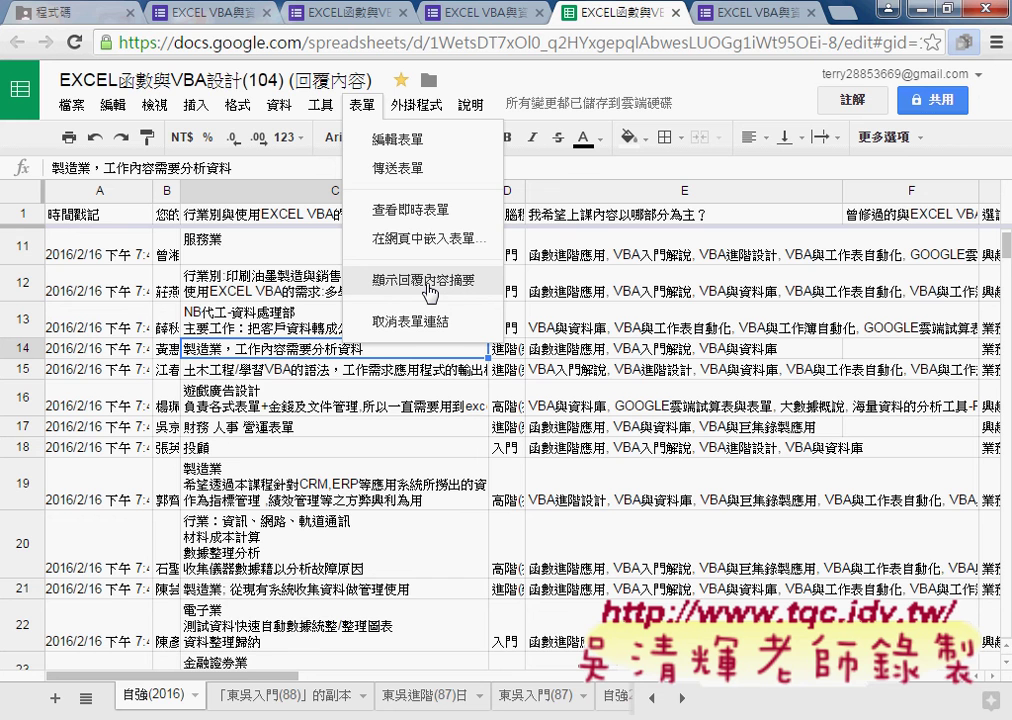
Show the 回覆內容摘要 response summary charts, then return to the spreadsheet tab.
click(430, 290)
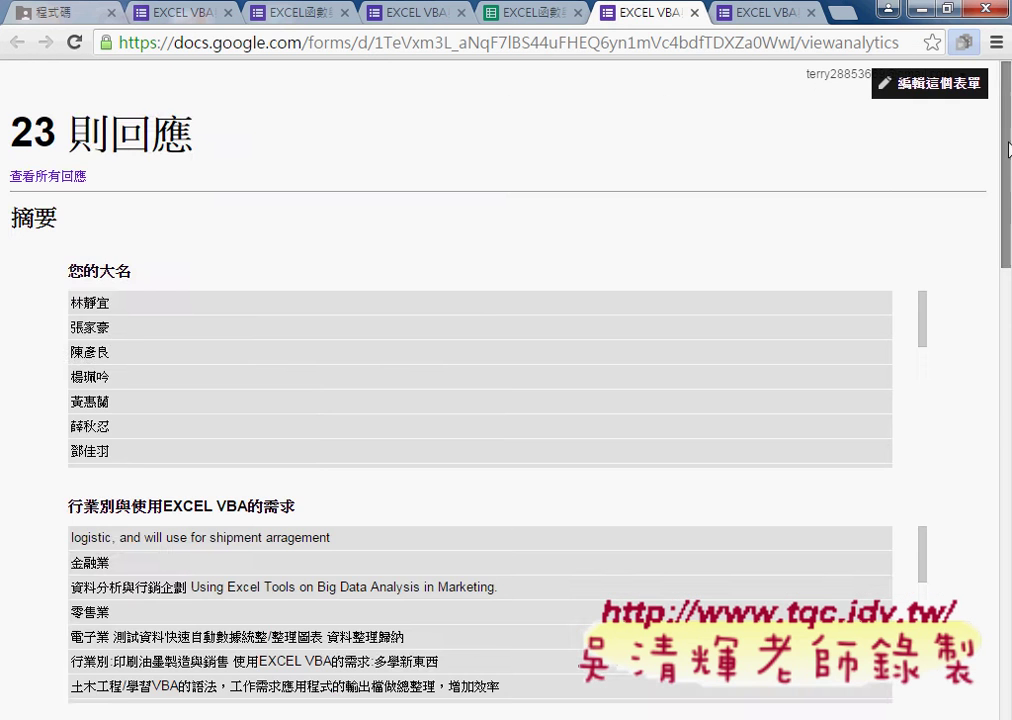
drag(1007, 148, 1008, 353)
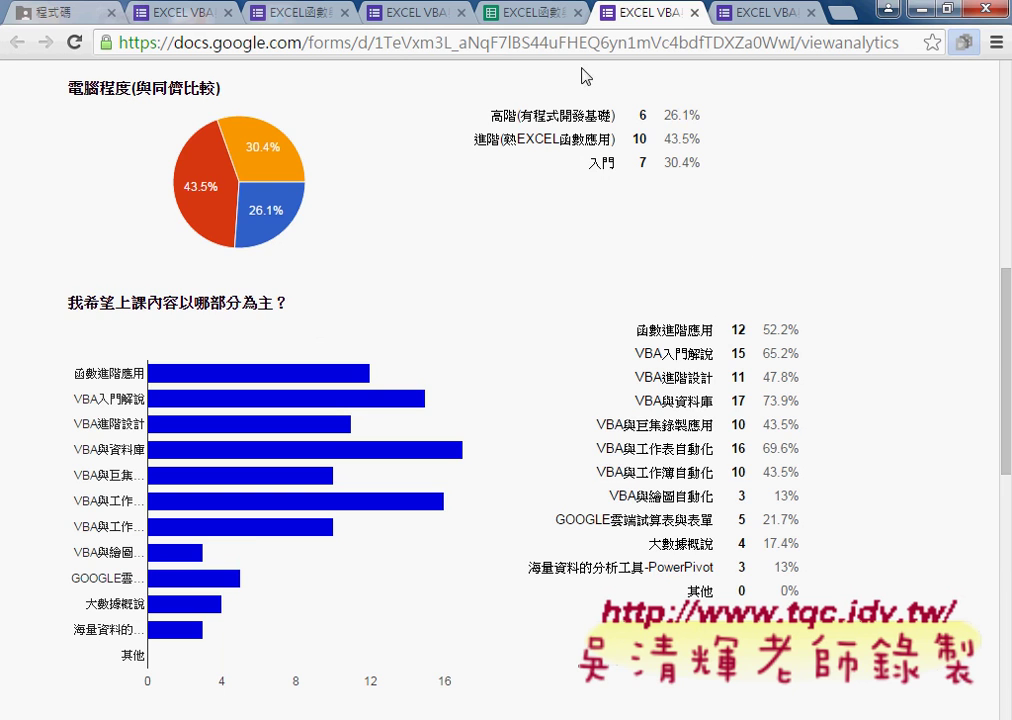
click(534, 18)
View the 檔案 > 下載格式 format list without downloading, then return to the summary tab.
click(71, 104)
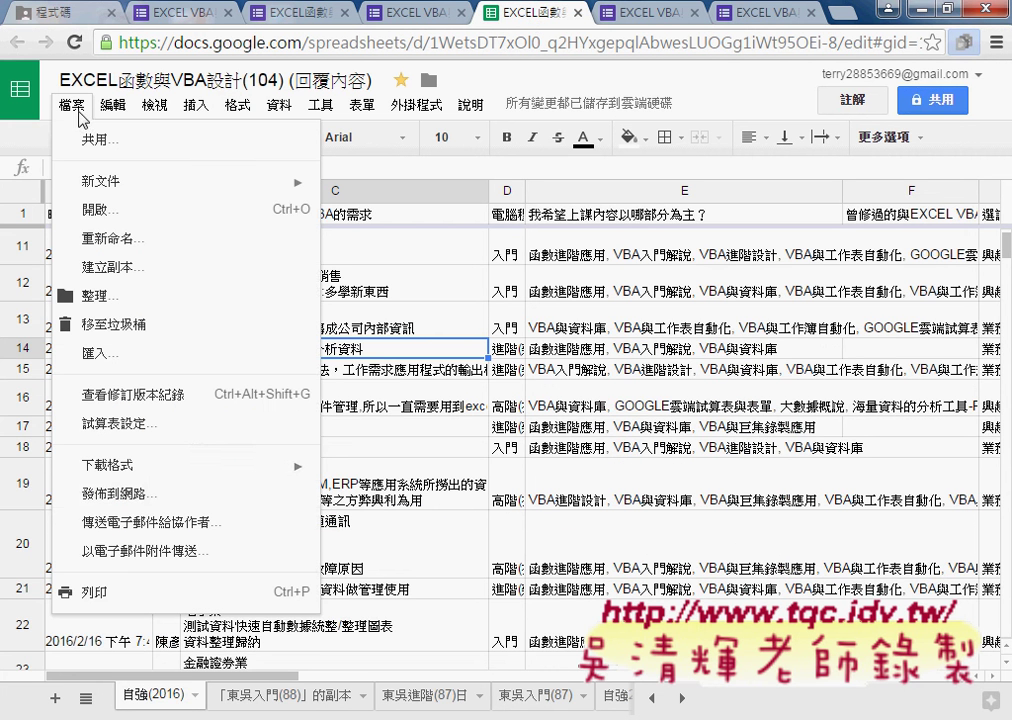
mouse_move(134, 467)
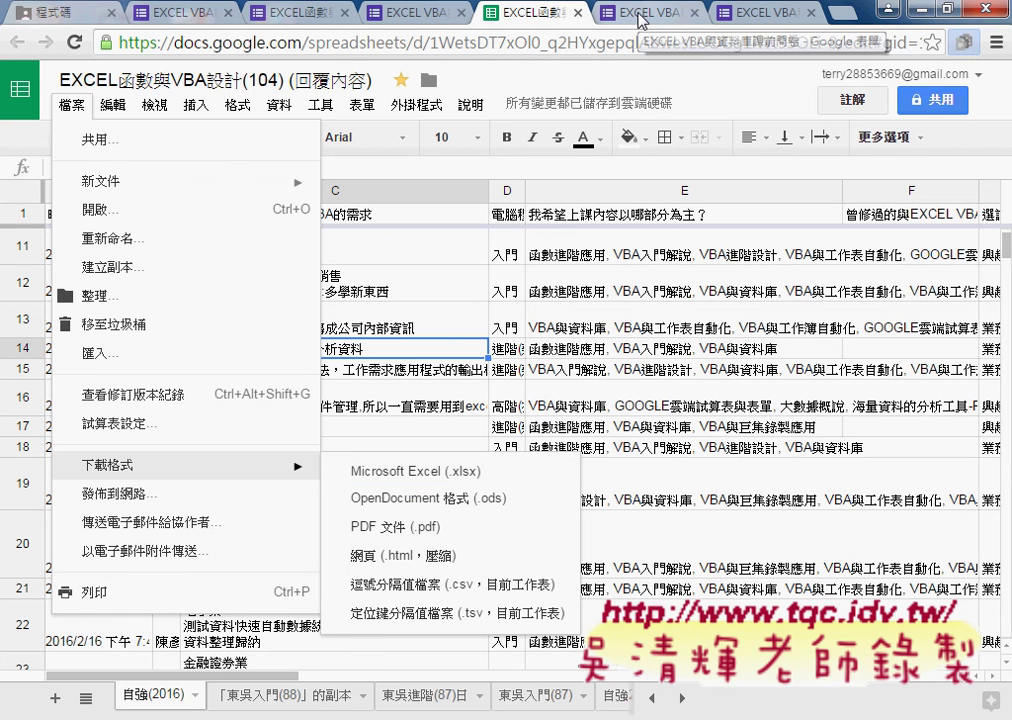
click(641, 18)
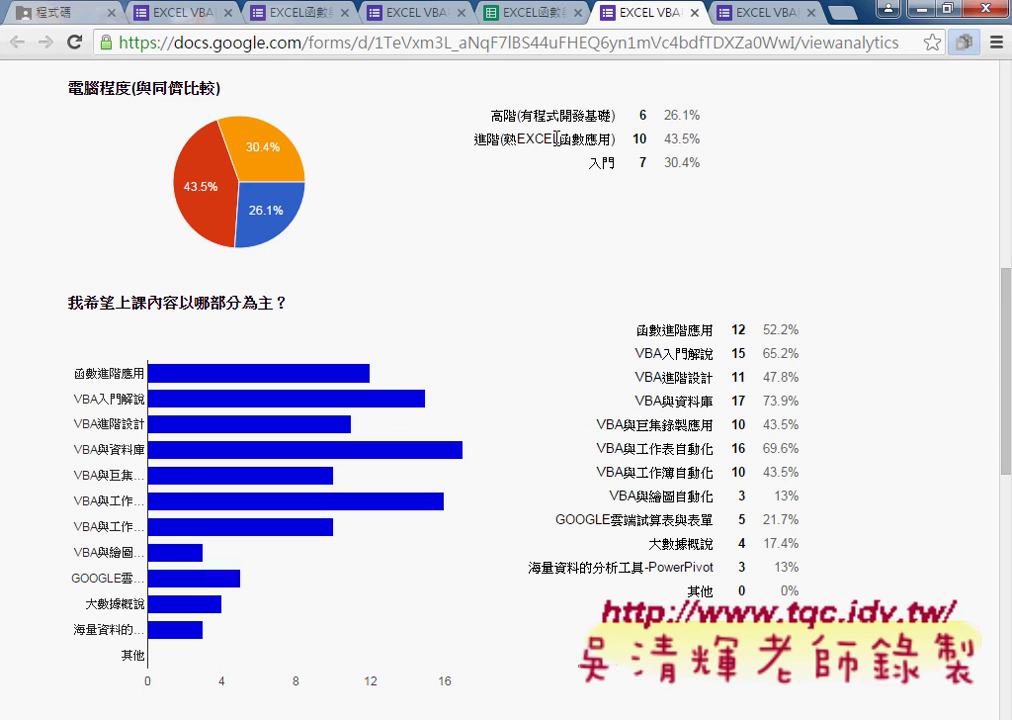
Highlight the 進階, 高階 and 入門 rows of the 電腦程度 pie chart, then scroll to 我希望上課內容.
drag(474, 139, 701, 141)
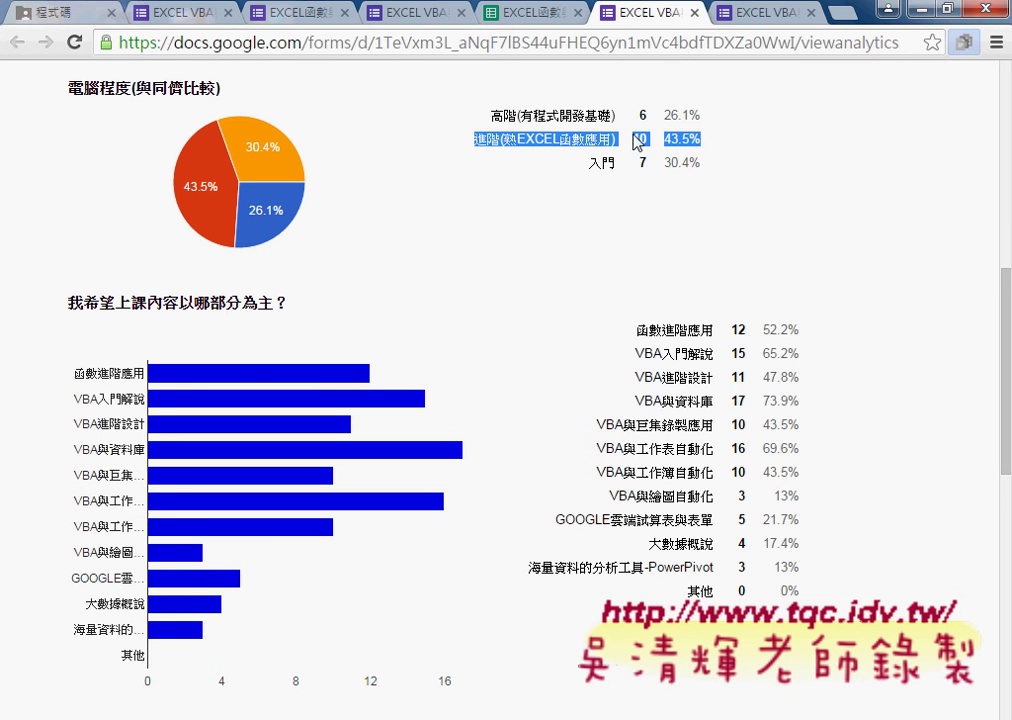
drag(491, 115, 700, 117)
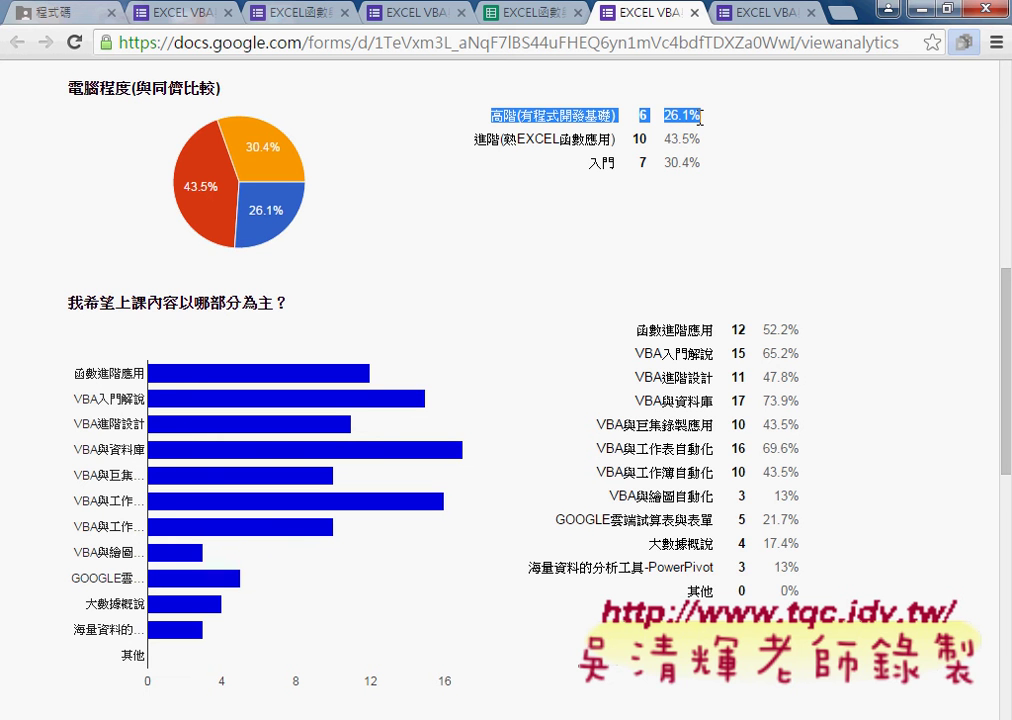
drag(470, 139, 702, 144)
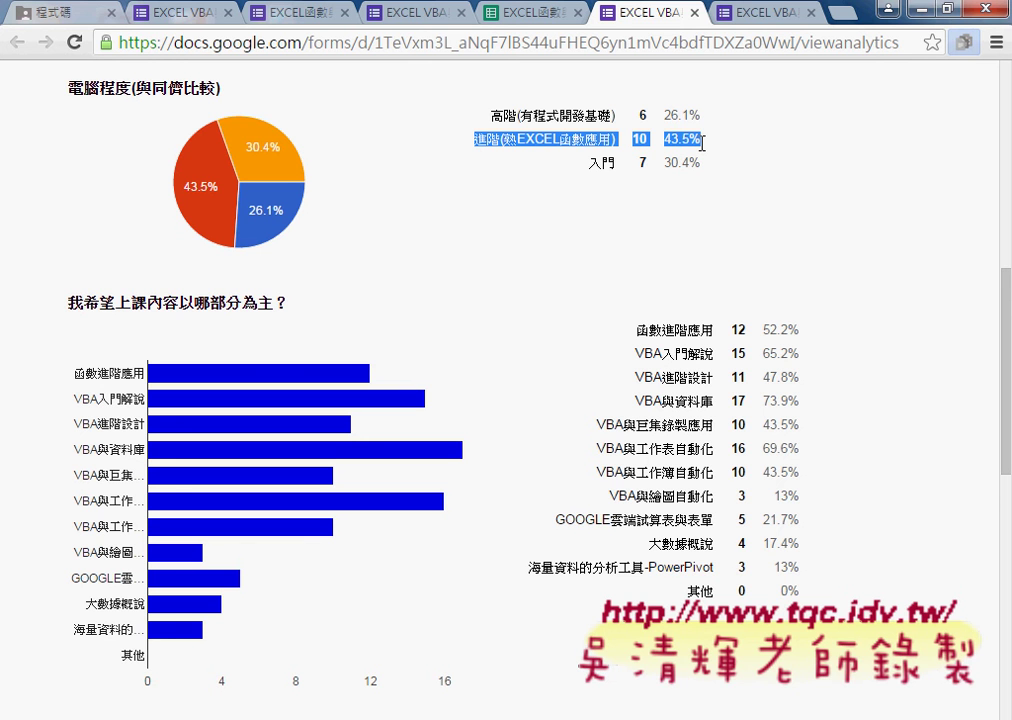
drag(589, 162, 702, 164)
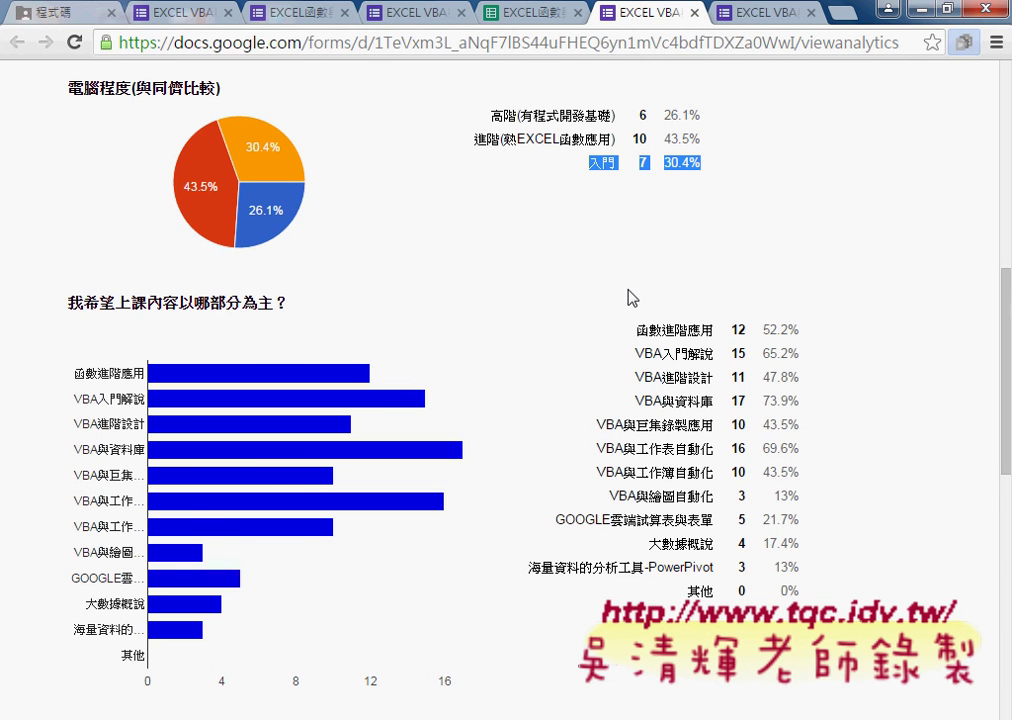
scroll(583, 322, down, 1)
scroll(583, 322, down, 1)
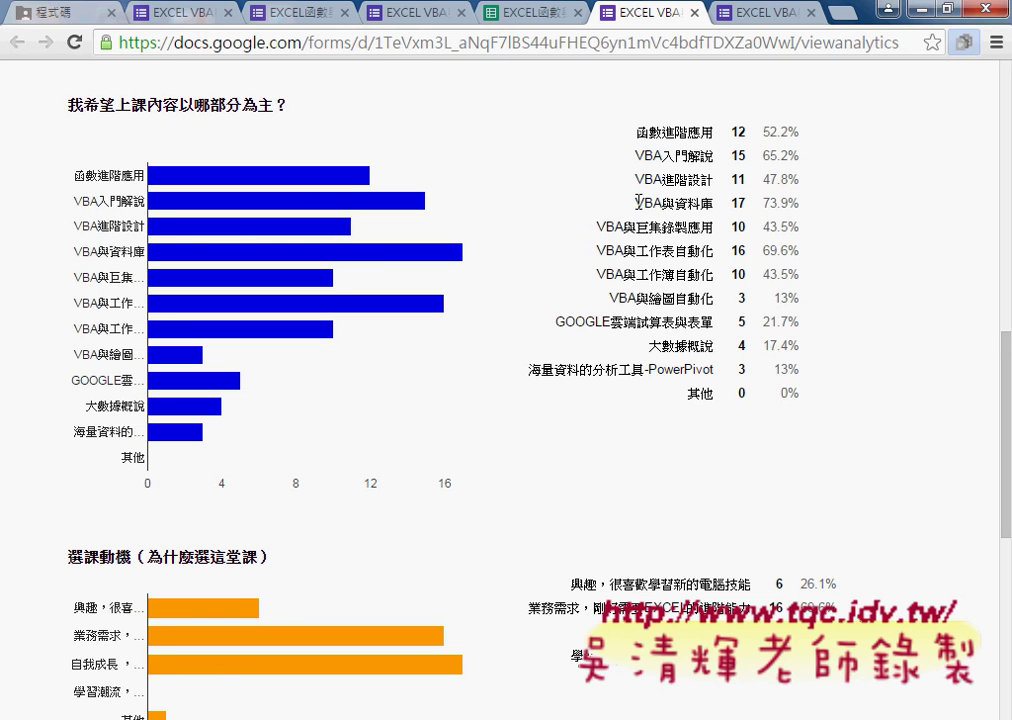
Highlight the top topic rows VBA與資料庫 (17) and VBA與工作表自動化 (69.6%).
drag(636, 203, 801, 209)
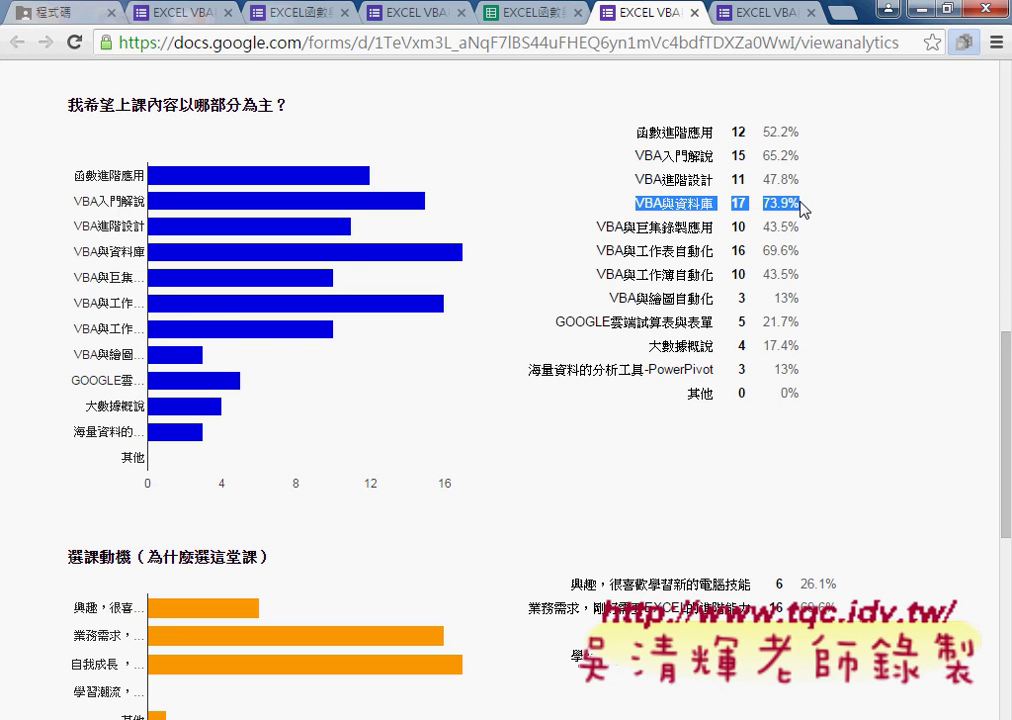
click(600, 255)
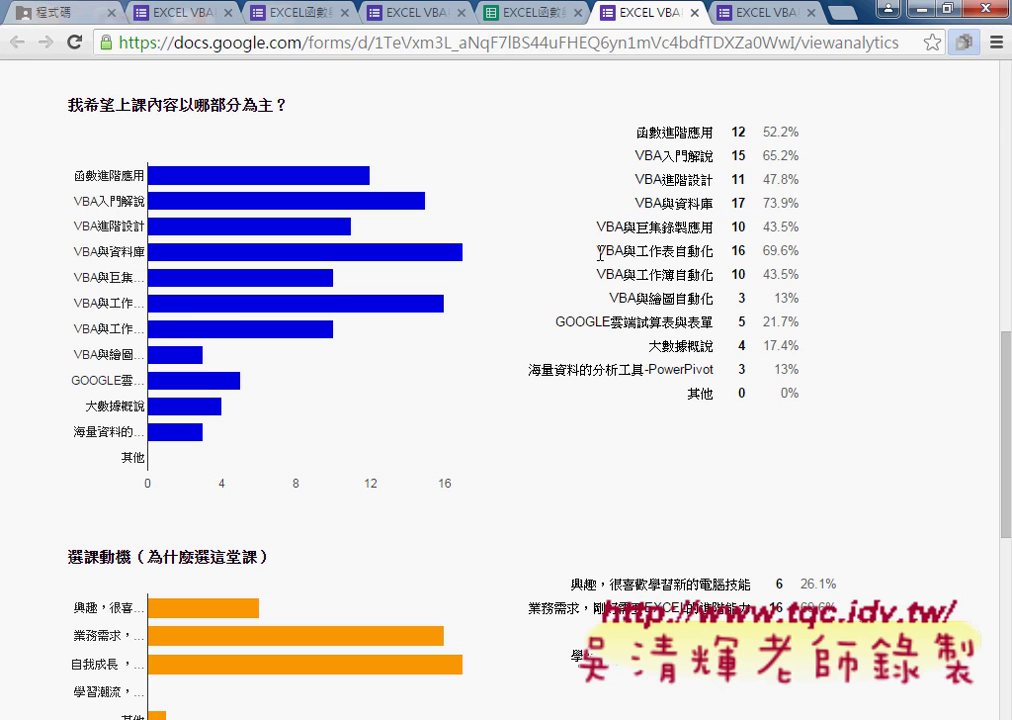
drag(600, 255, 688, 252)
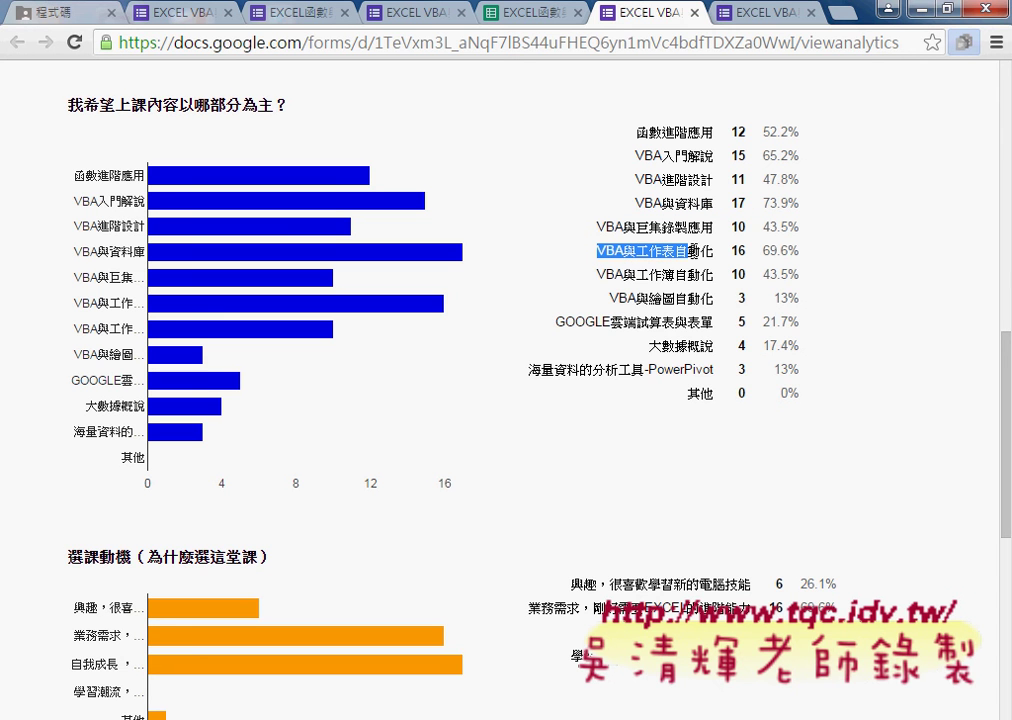
mouse_move(688, 252)
mouse_down()
mouse_move(806, 254)
mouse_move(798, 258)
mouse_up()
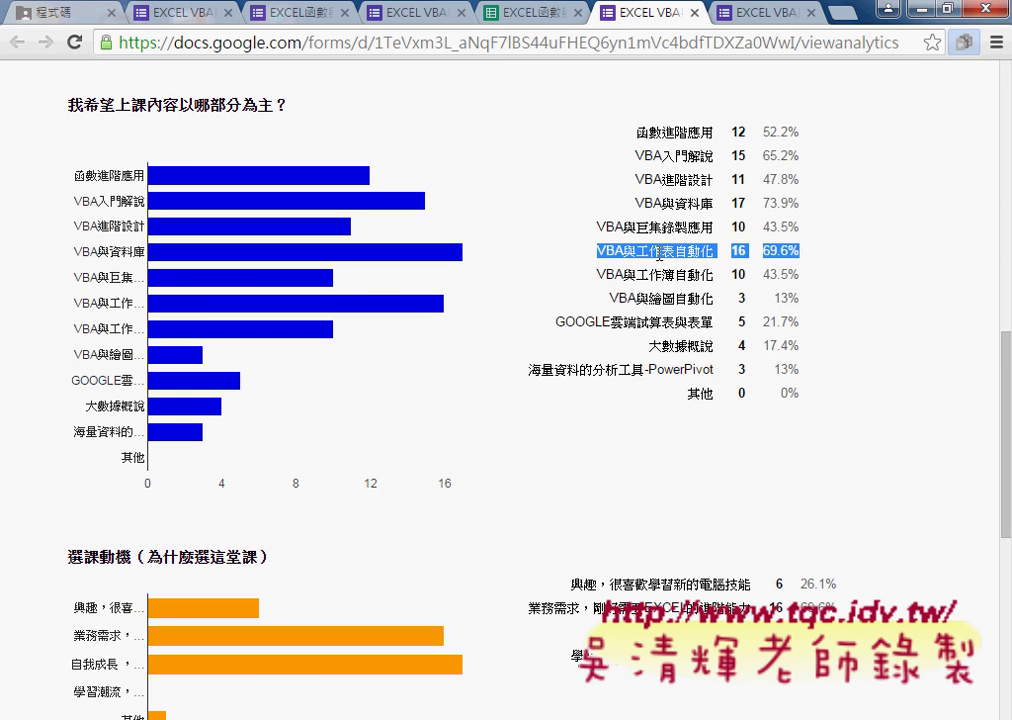
click(659, 254)
double_click(662, 250)
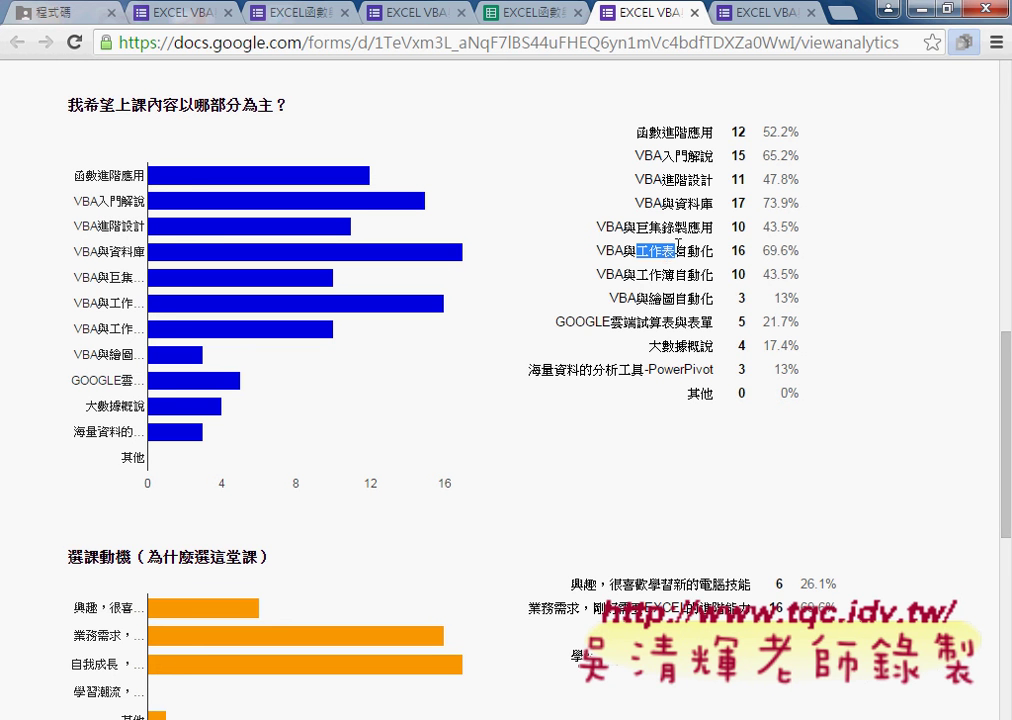
Highlight VBA入門解說 (15) and 函數進階應用 (12), then scroll down to 選課動機.
drag(653, 155, 799, 155)
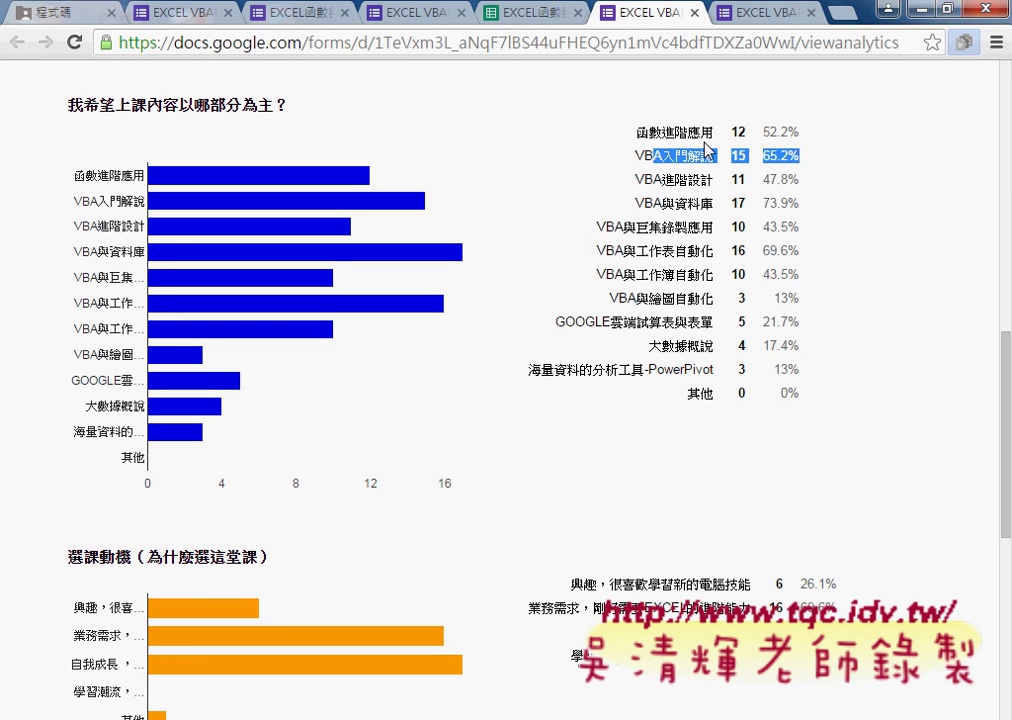
drag(662, 132, 797, 133)
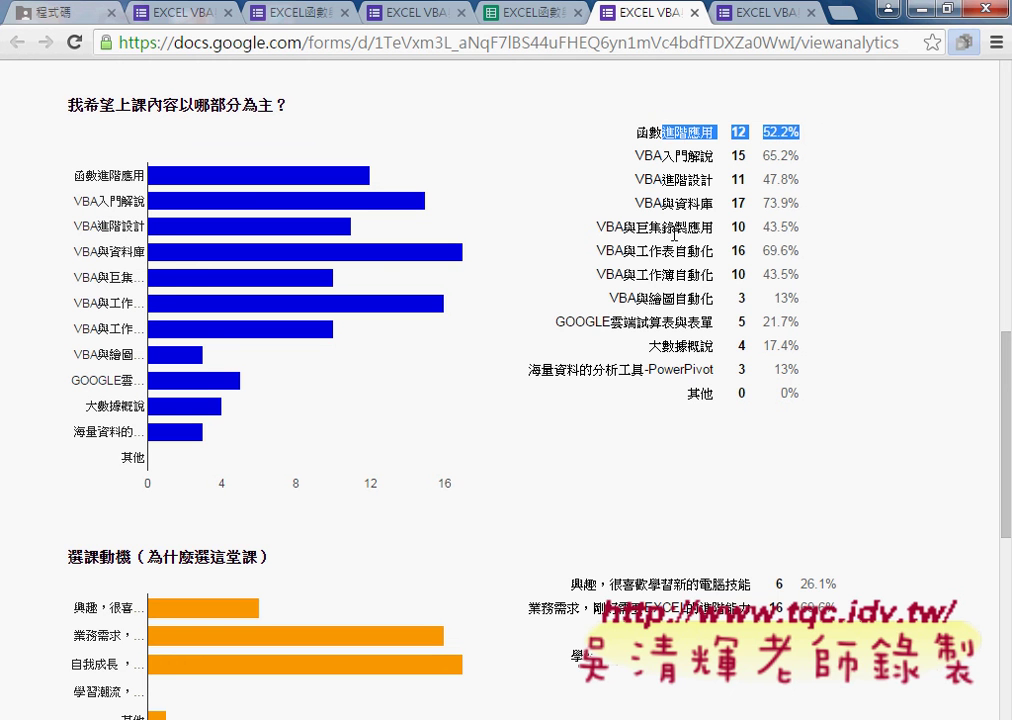
scroll(678, 300, down, 2)
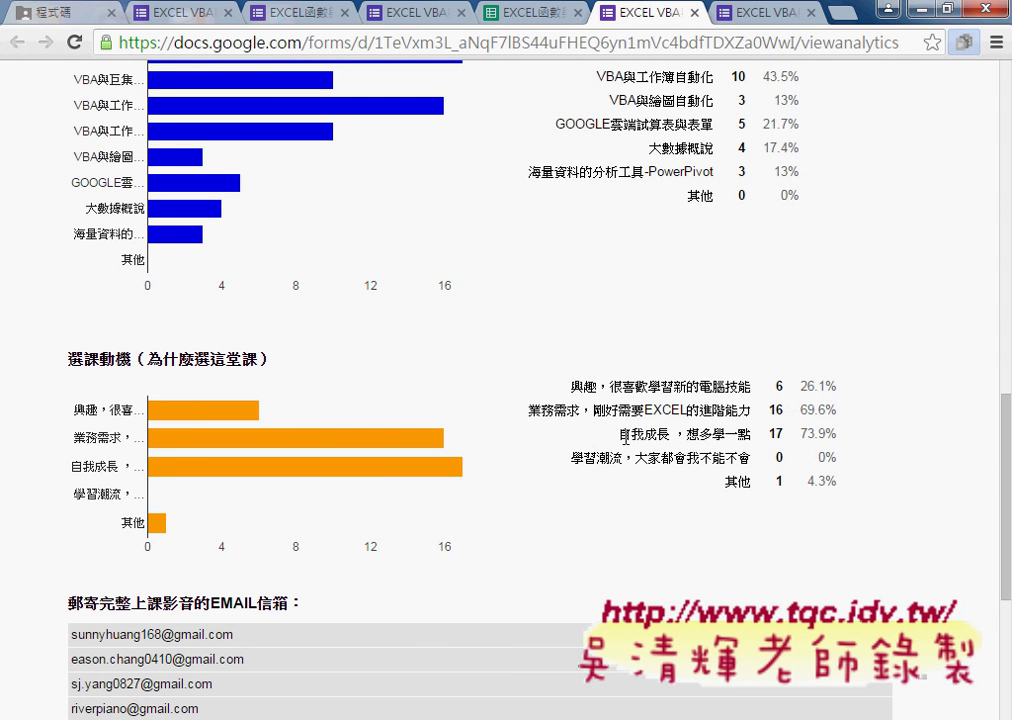
Highlight the 自我成長 and 業務需求 motivation rows and the 高階 level row, then open the live form tab.
drag(619, 433, 836, 437)
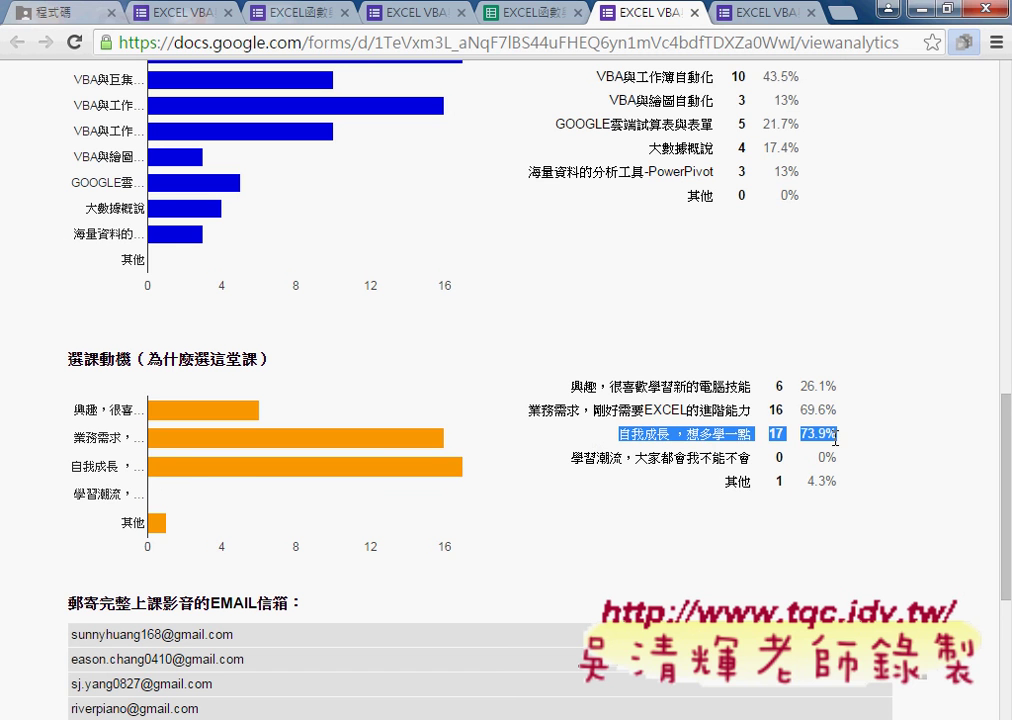
drag(529, 410, 580, 414)
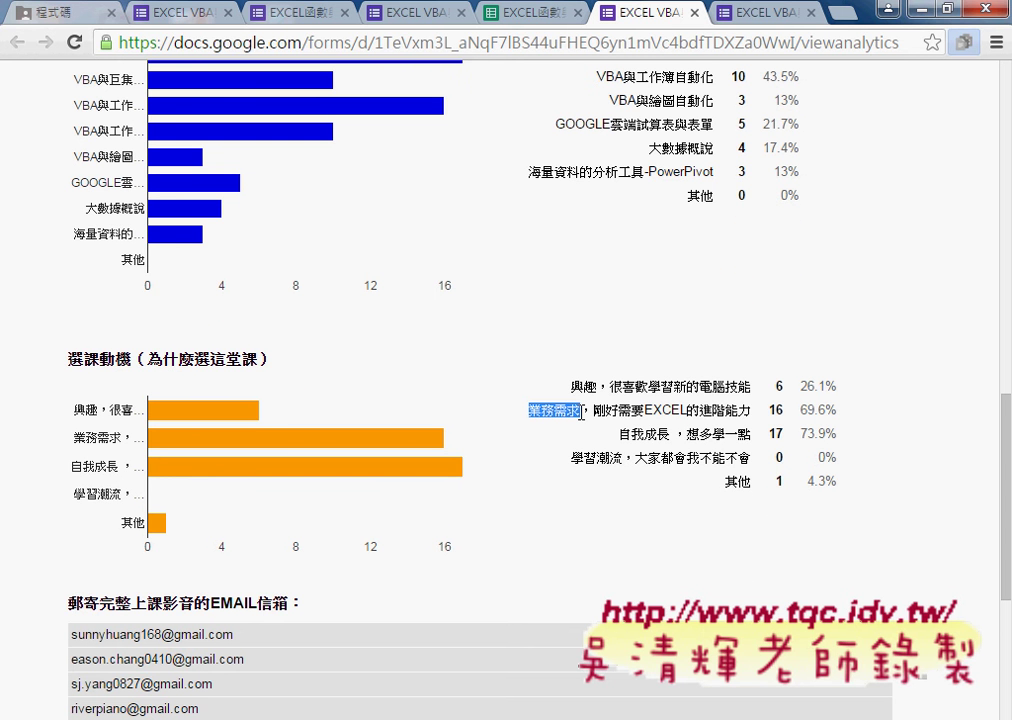
scroll(580, 414, up, 2)
scroll(581, 416, up, 1)
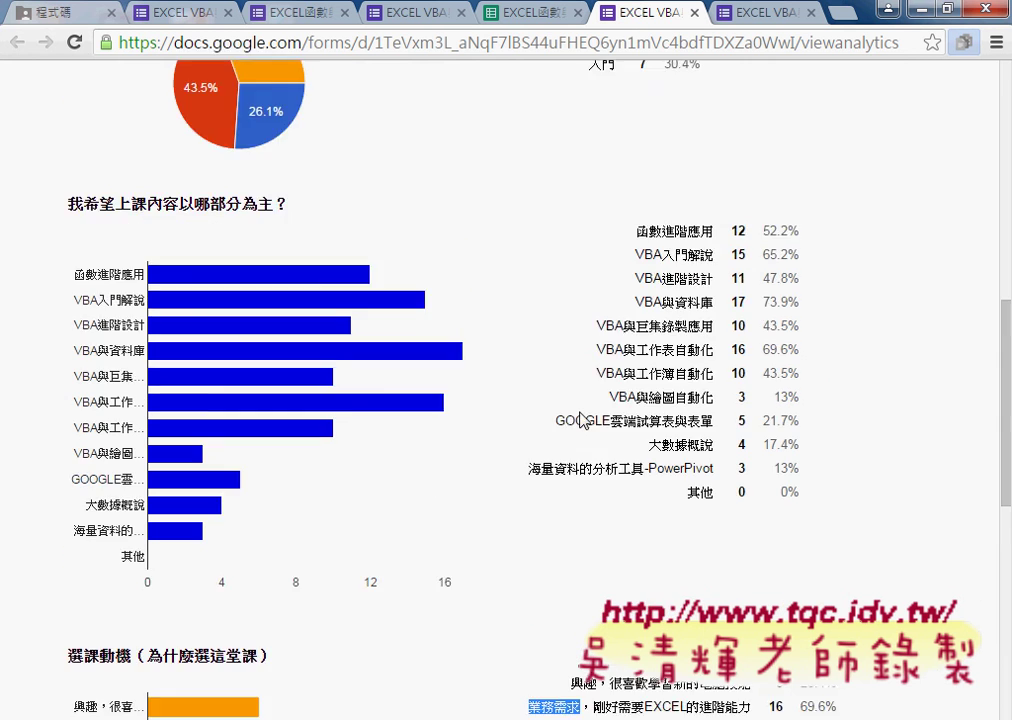
scroll(582, 418, up, 1)
scroll(583, 420, up, 1)
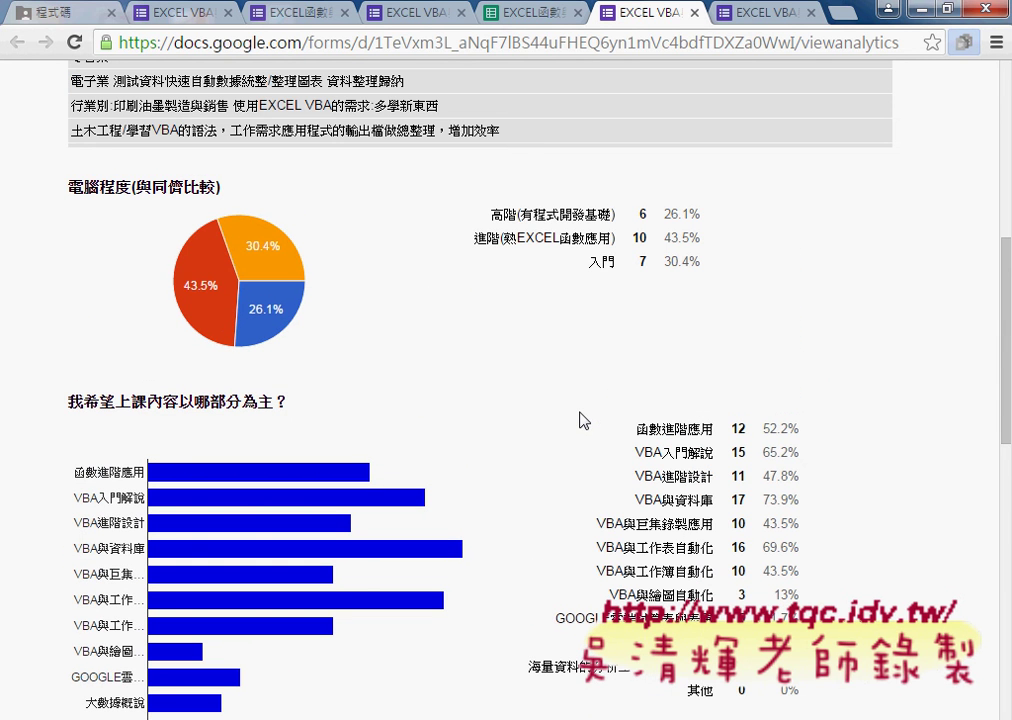
scroll(585, 420, down, 1)
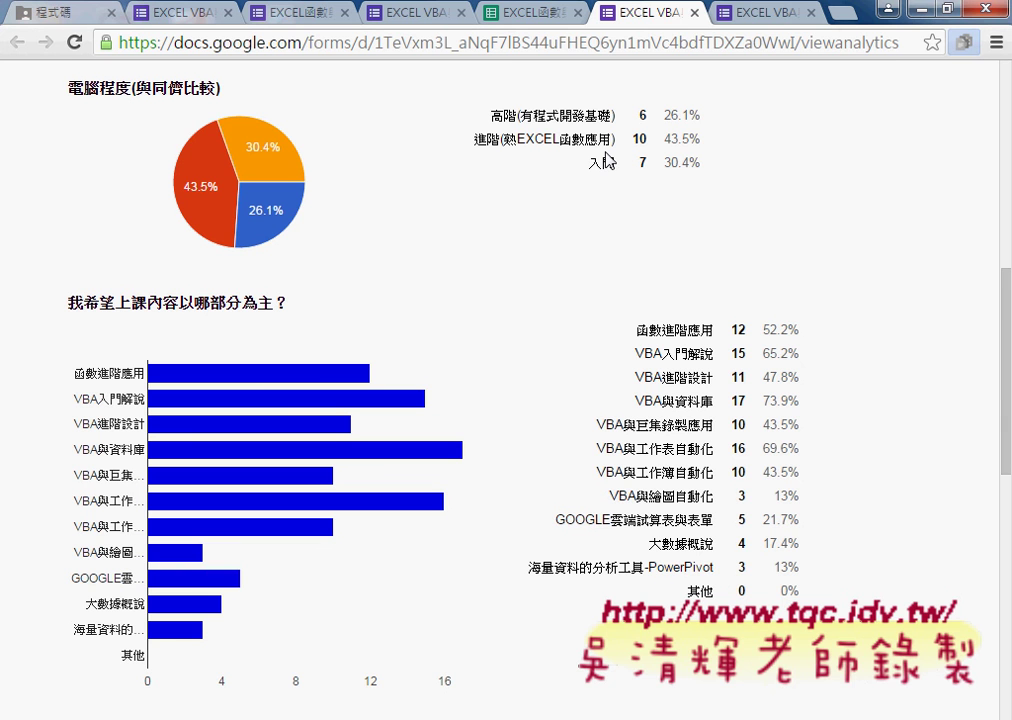
drag(648, 116, 497, 118)
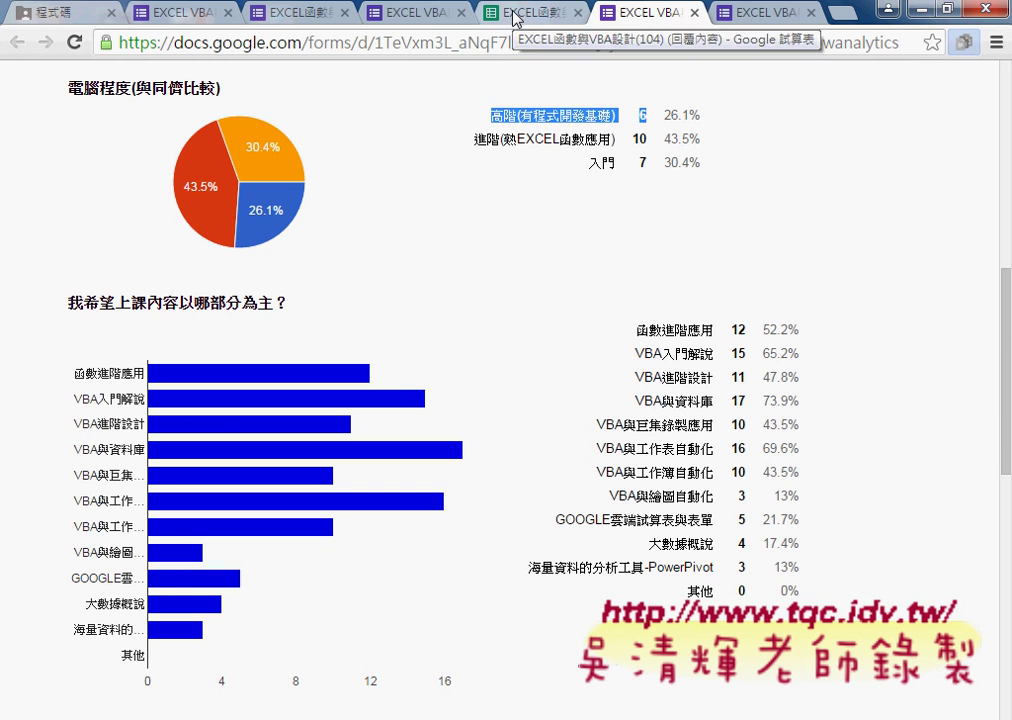
click(395, 13)
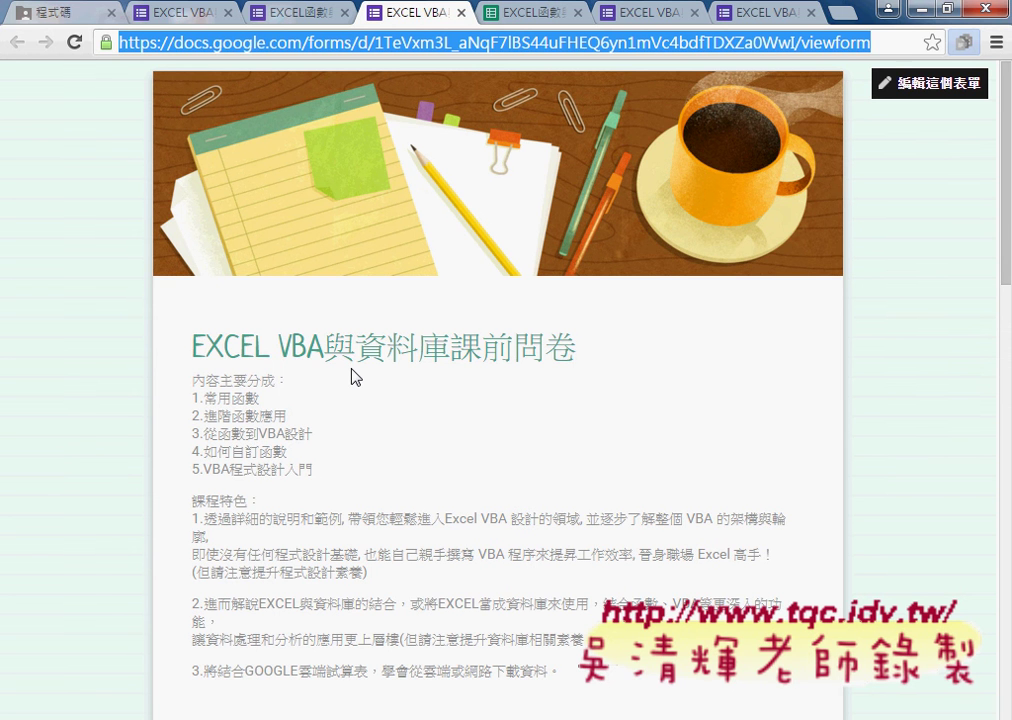
Check the response spreadsheet, return to the form, then bring up the Big Data presentation.
click(506, 14)
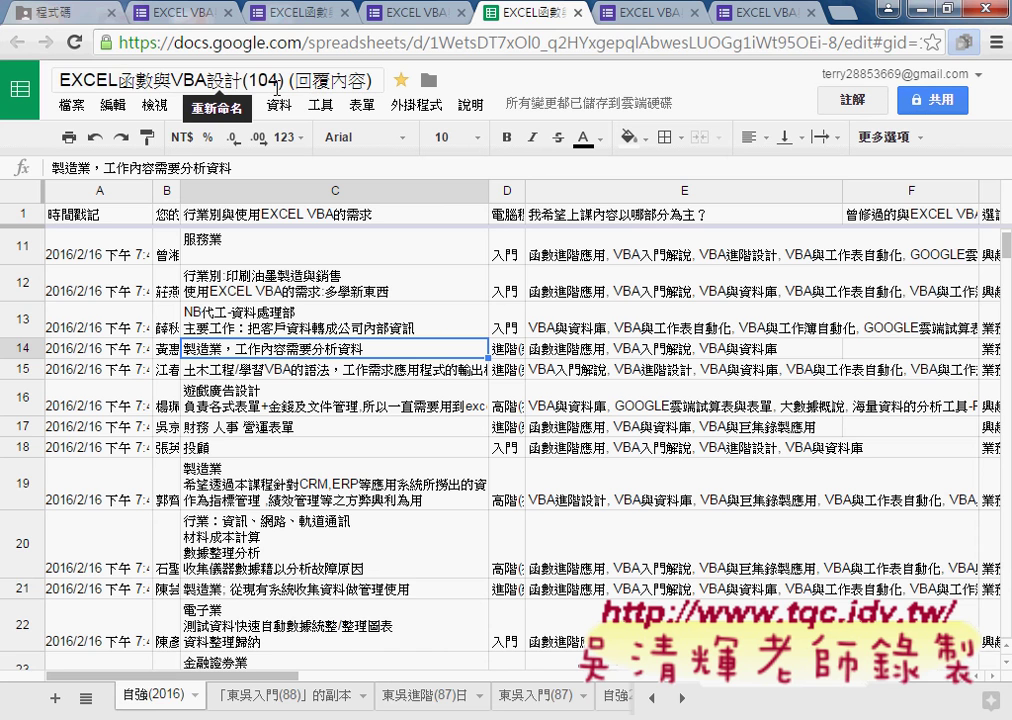
click(420, 14)
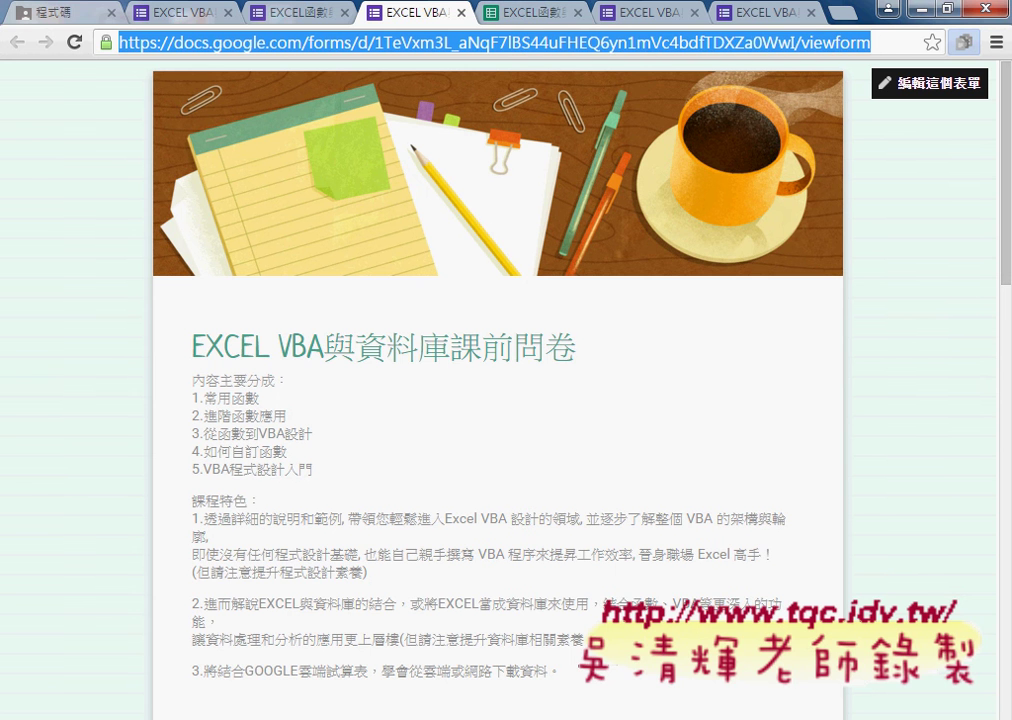
click(394, 712)
click(504, 636)
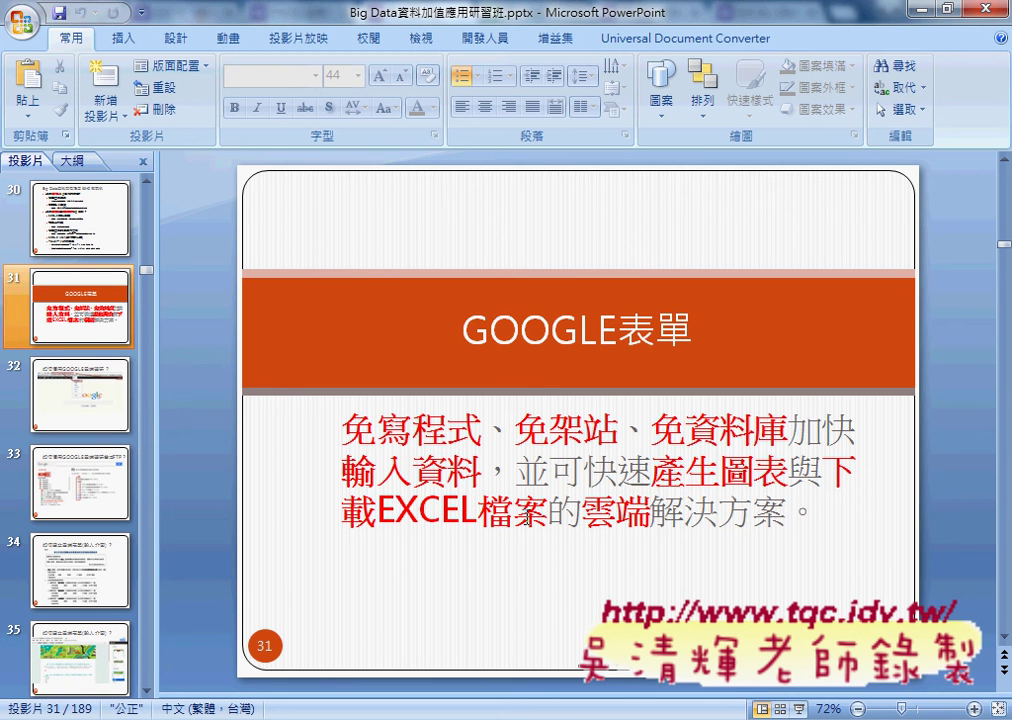
Scroll through Google Drive slides 32 and 33, then switch back to the browser.
scroll(527, 514, down, 1)
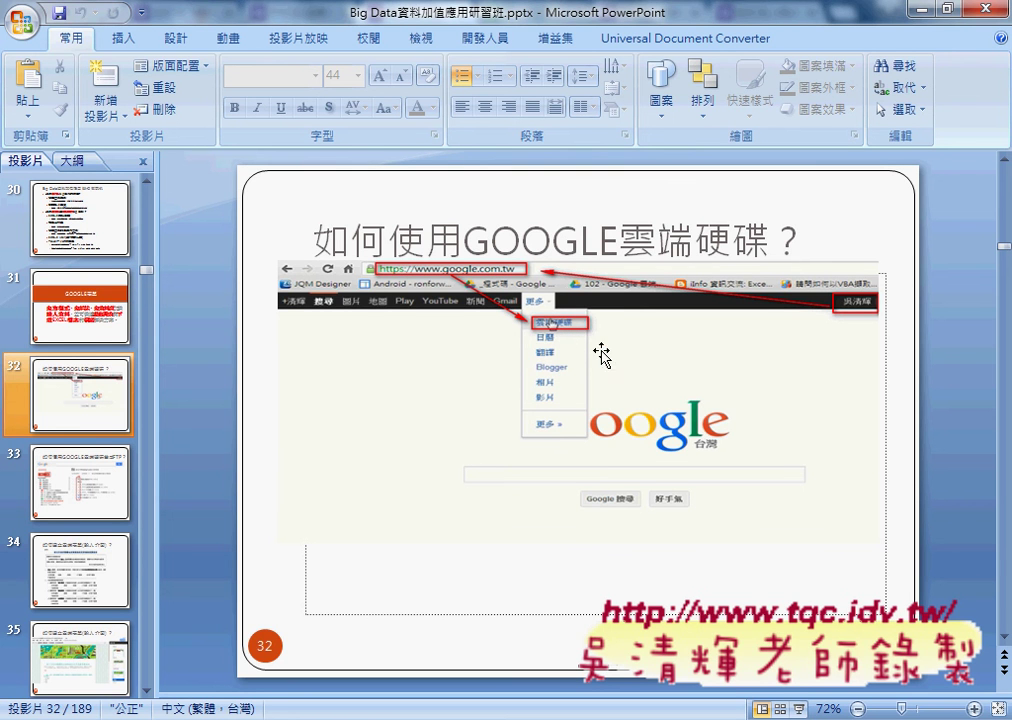
scroll(537, 402, down, 1)
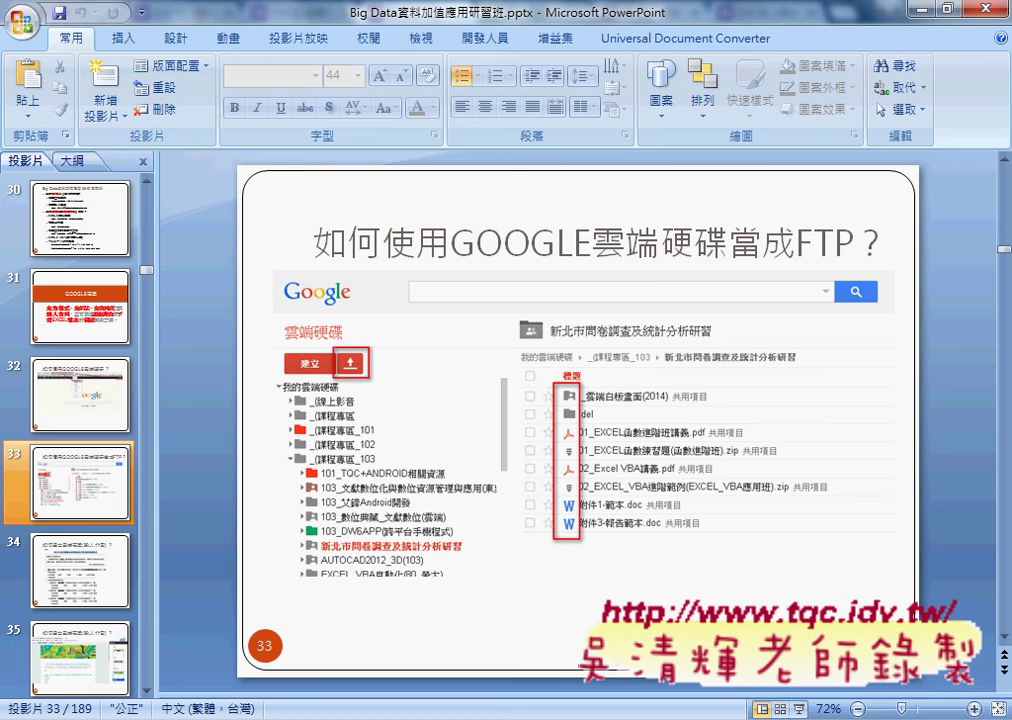
key(alt+Tab)
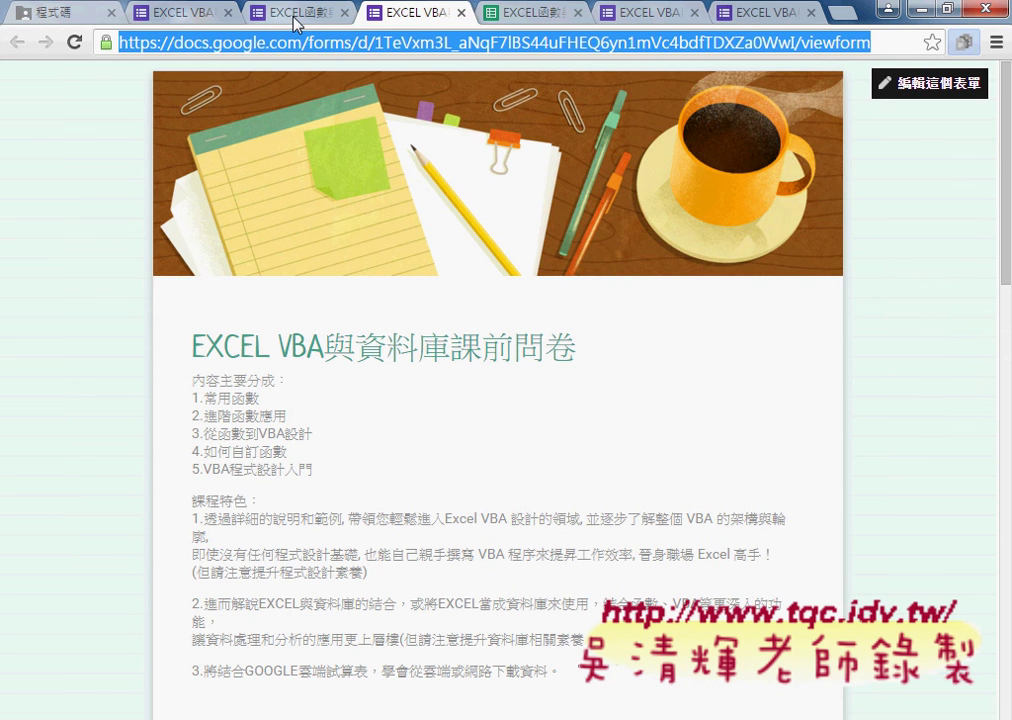
Open Google Drive (雲端硬碟) in a new tab via the apps grid, then minimize Chrome.
click(845, 15)
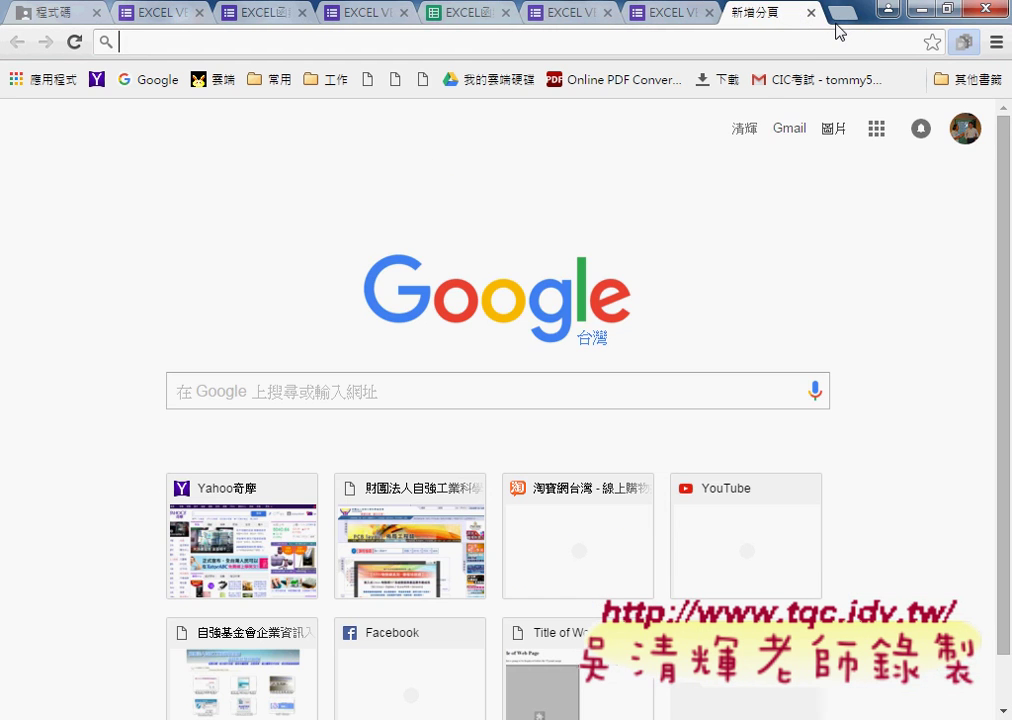
click(877, 131)
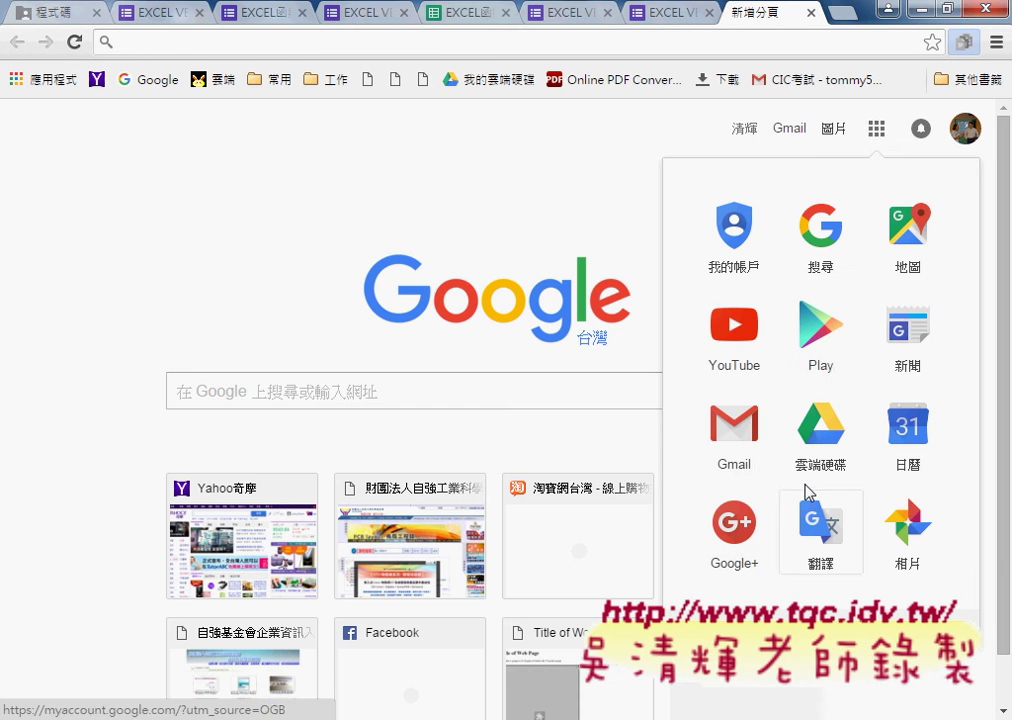
click(812, 435)
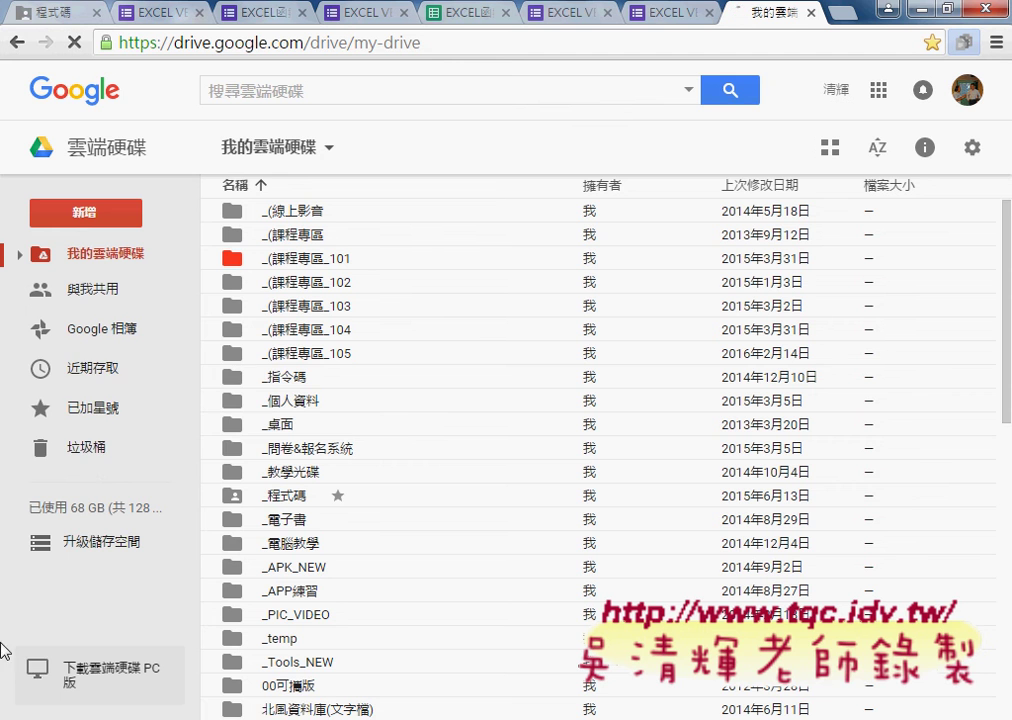
mouse_move(123, 510)
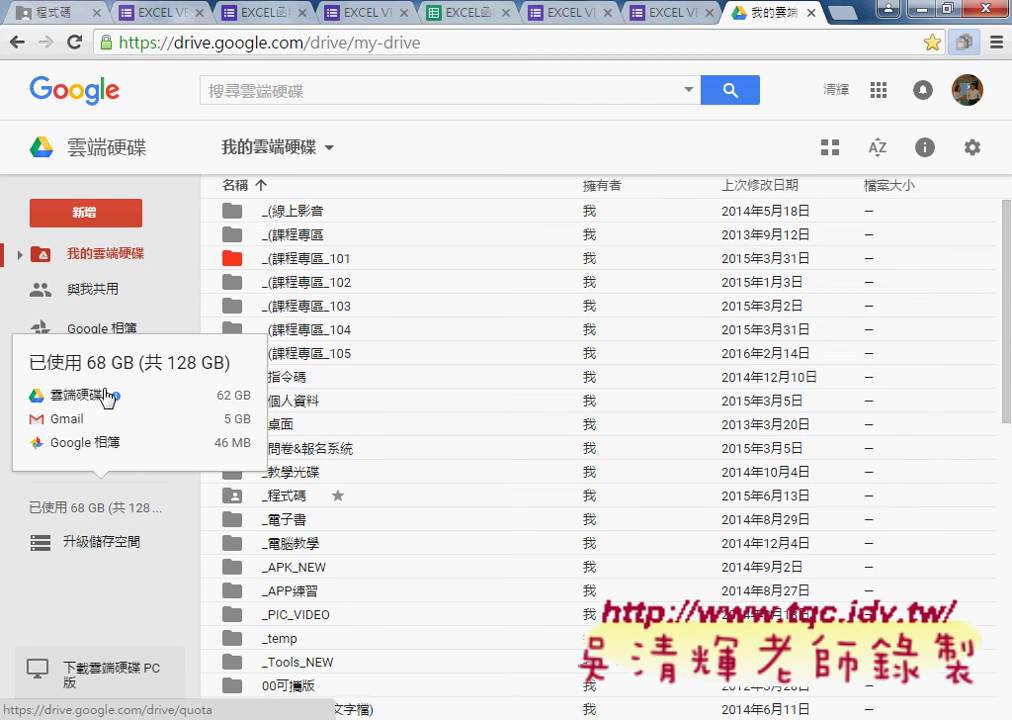
click(916, 14)
Page through the cloud-form slides 35 to 38, then minimize PowerPoint.
scroll(632, 365, down, 2)
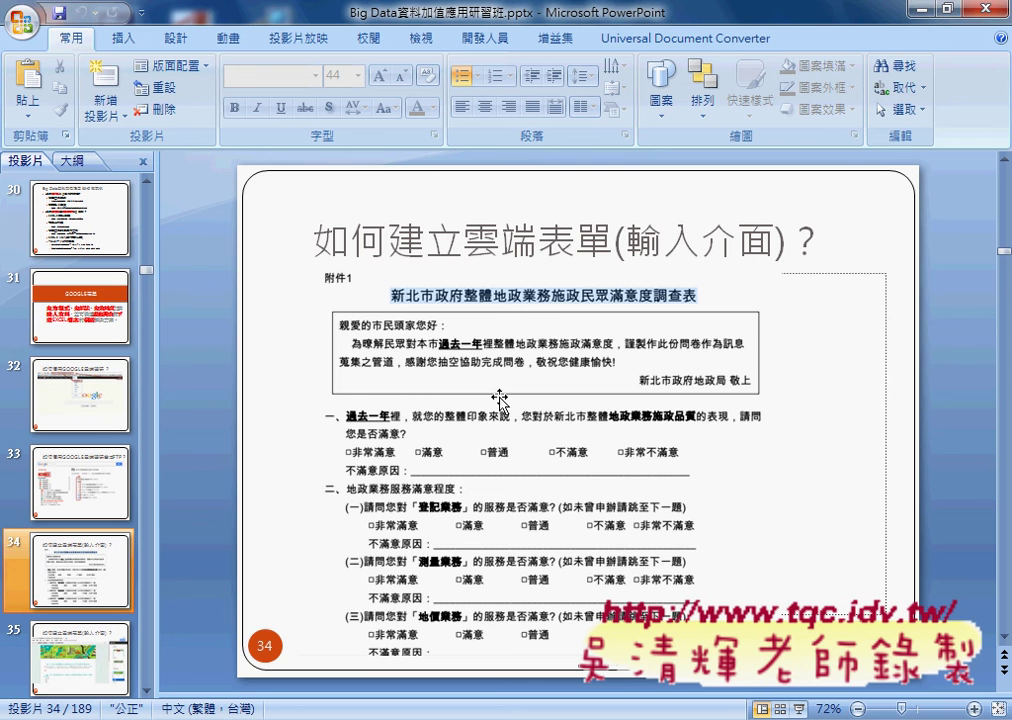
scroll(499, 400, down, 1)
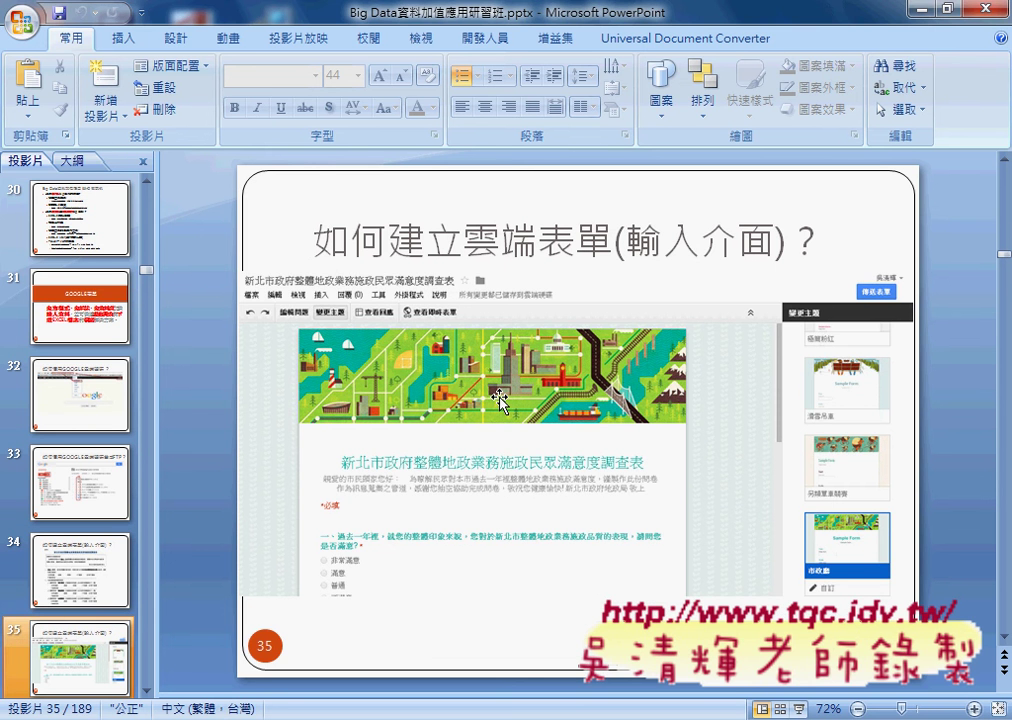
scroll(499, 400, down, 1)
scroll(499, 400, up, 1)
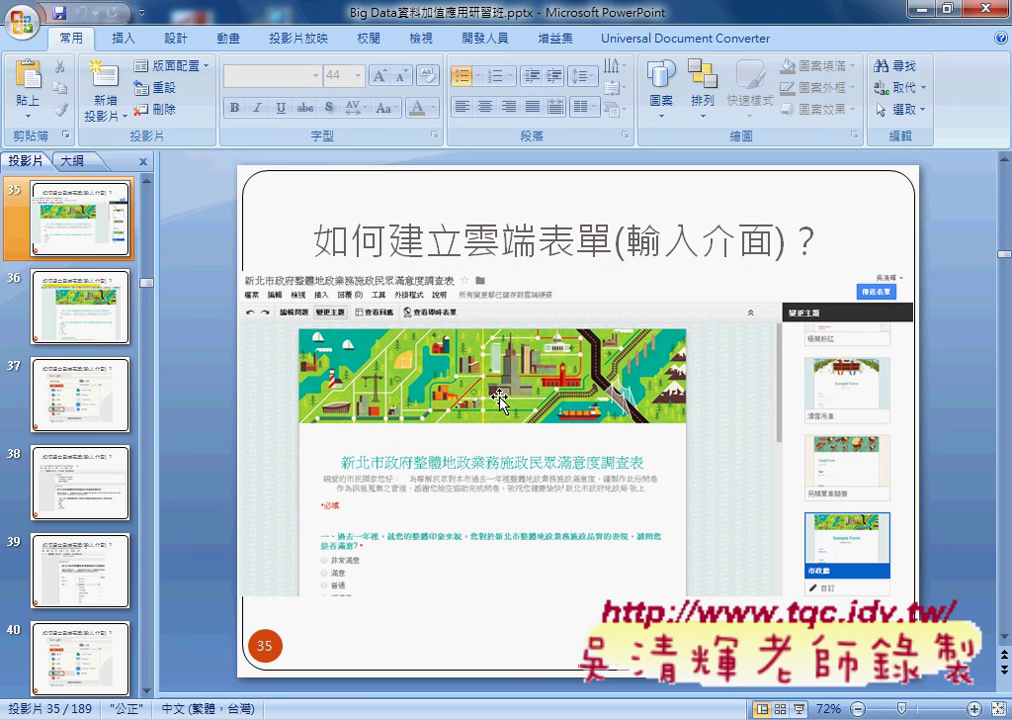
scroll(680, 418, down, 1)
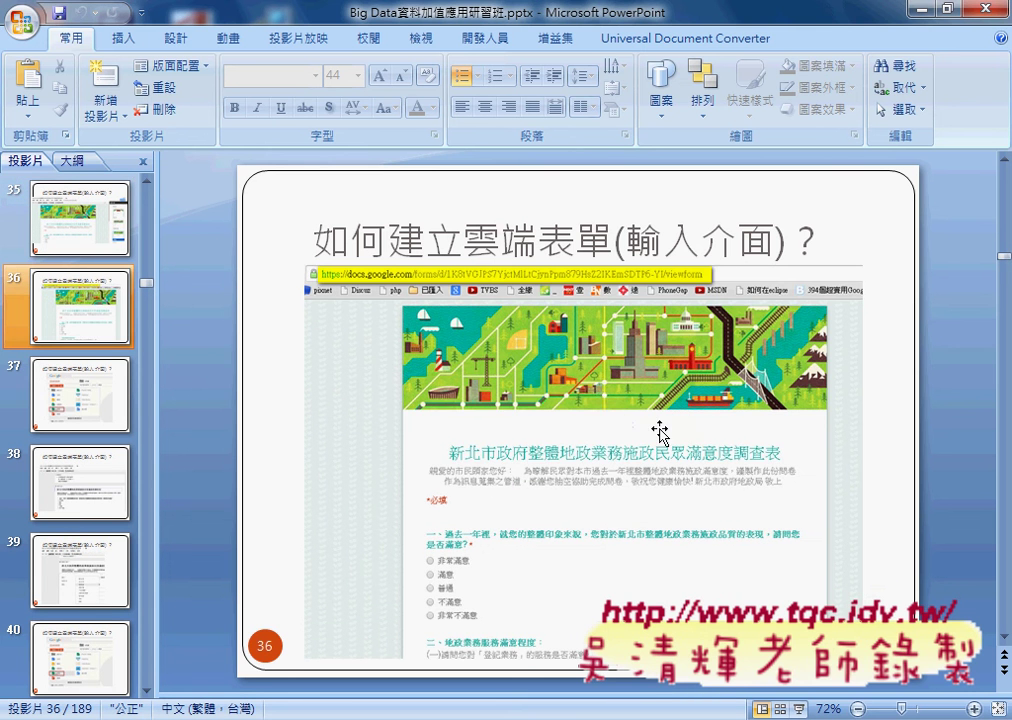
scroll(660, 430, down, 1)
scroll(660, 432, down, 1)
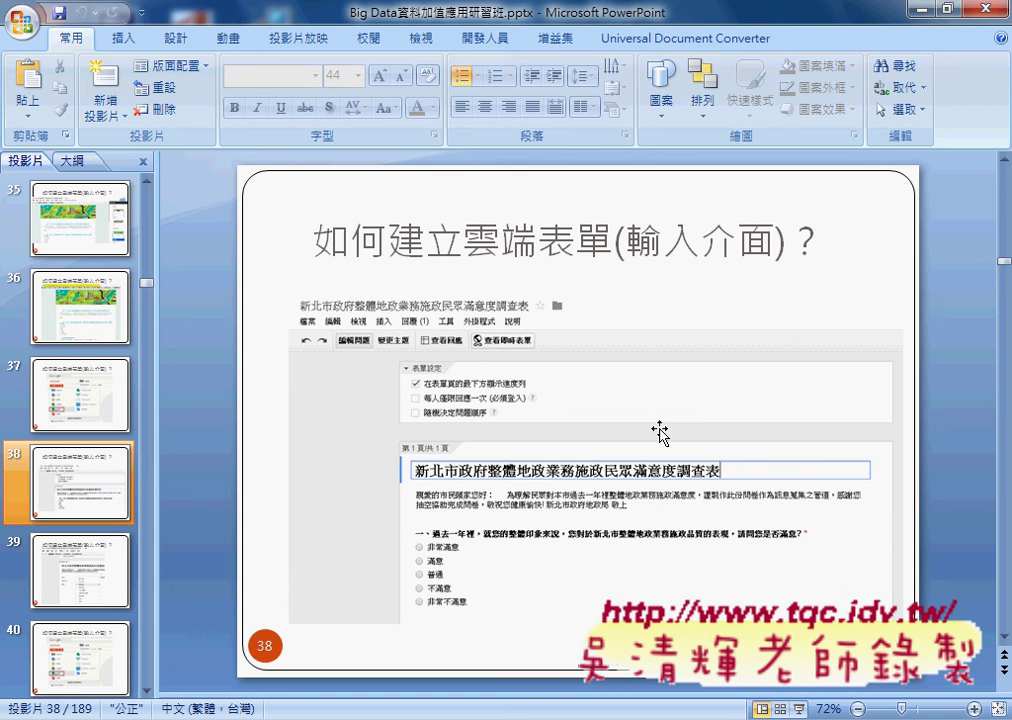
click(920, 9)
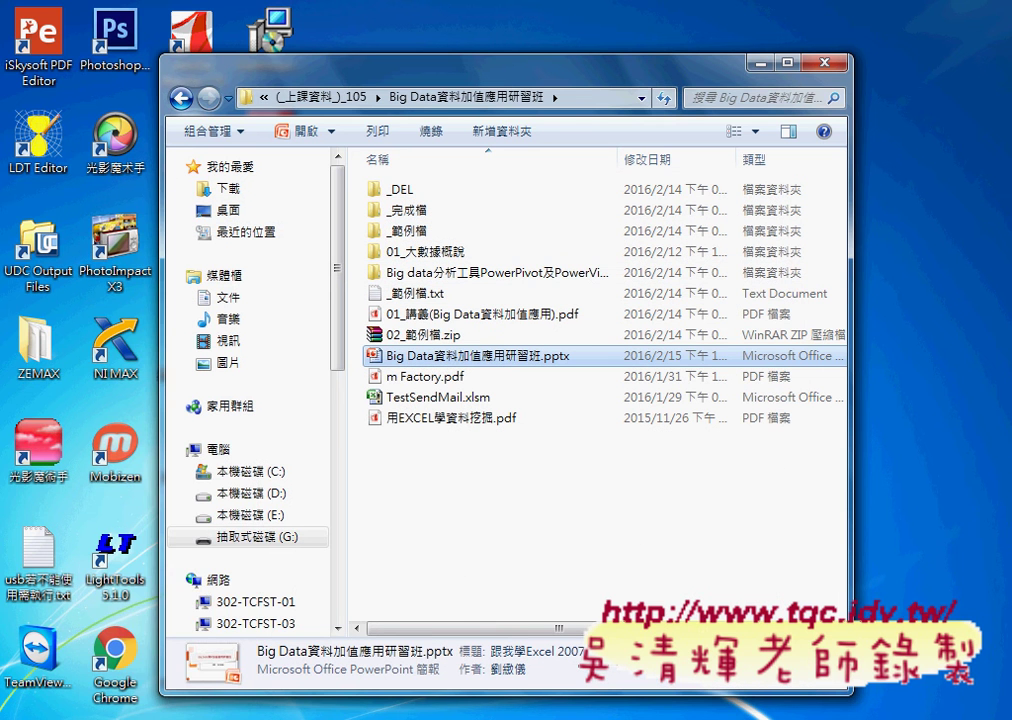
Return to Drive's shared-folder tab and go up to the top shared course folder.
mouse_move(148, 715)
key(super+d)
click(230, 715)
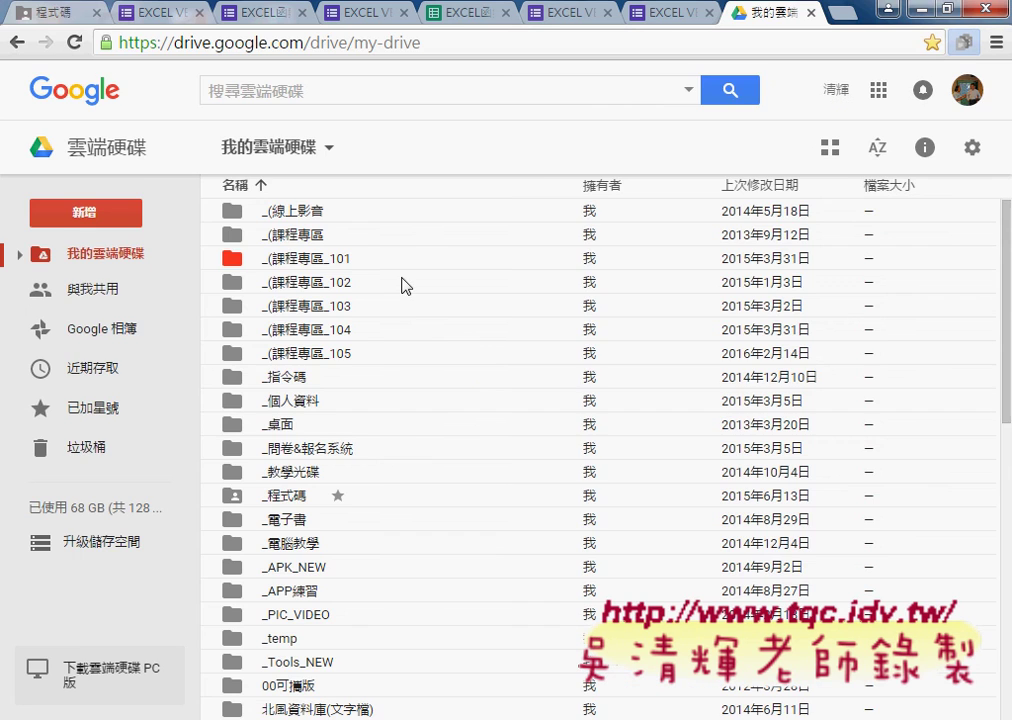
click(60, 8)
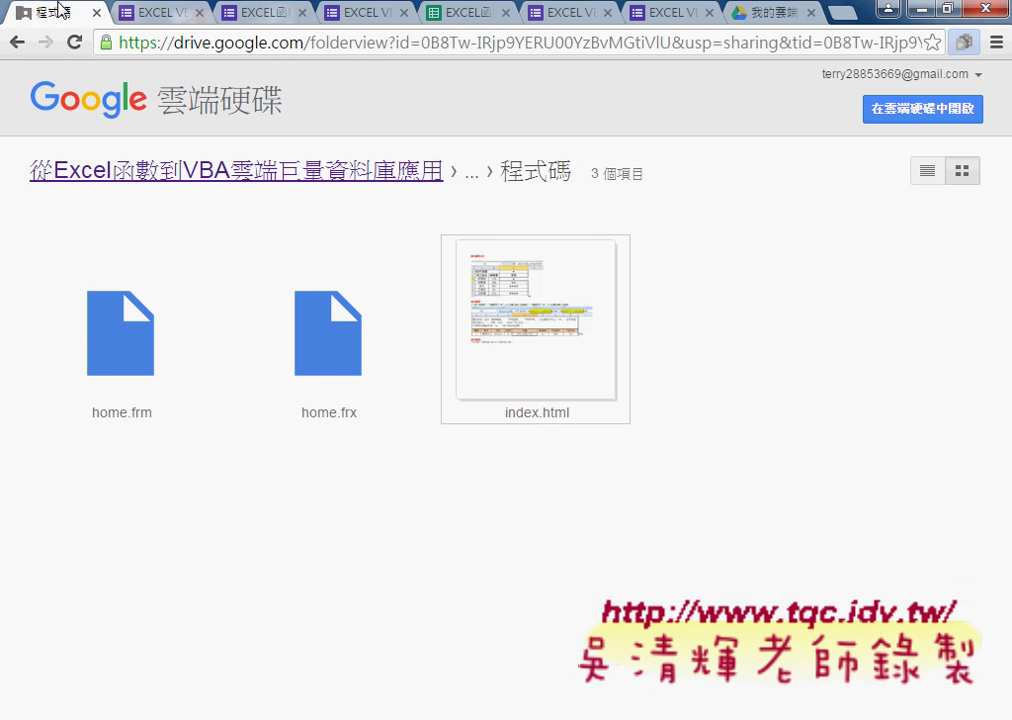
click(218, 176)
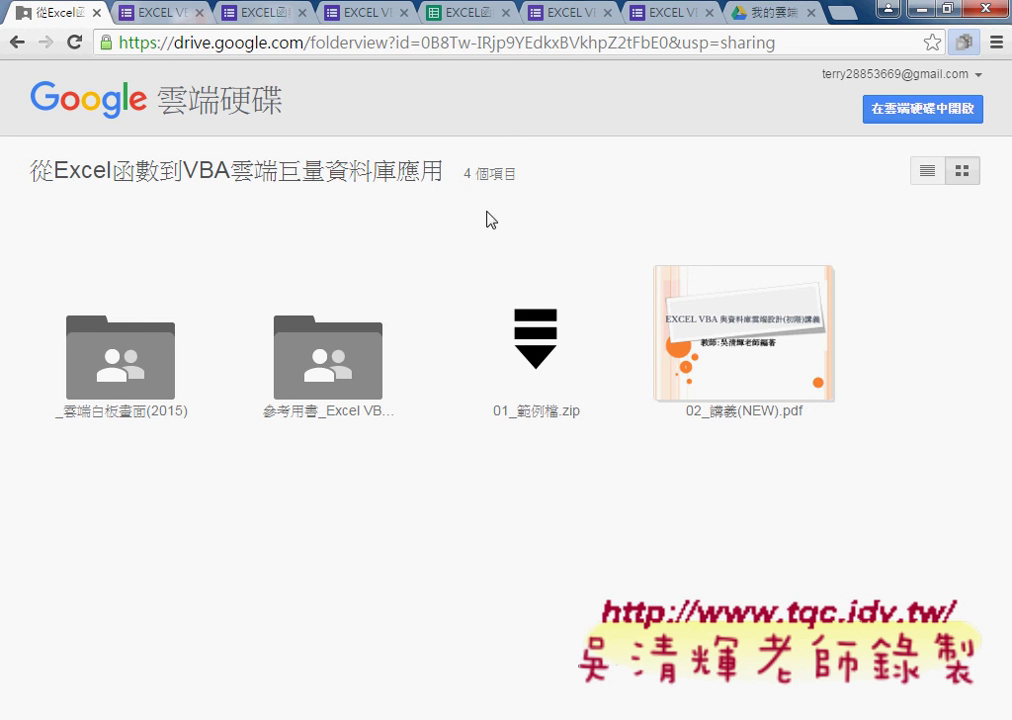
Drill through _雲端白板畫面(2015), 01_函數練習, 01_文字與資料函數 and 程式碼 to preview index.html.
double_click(149, 305)
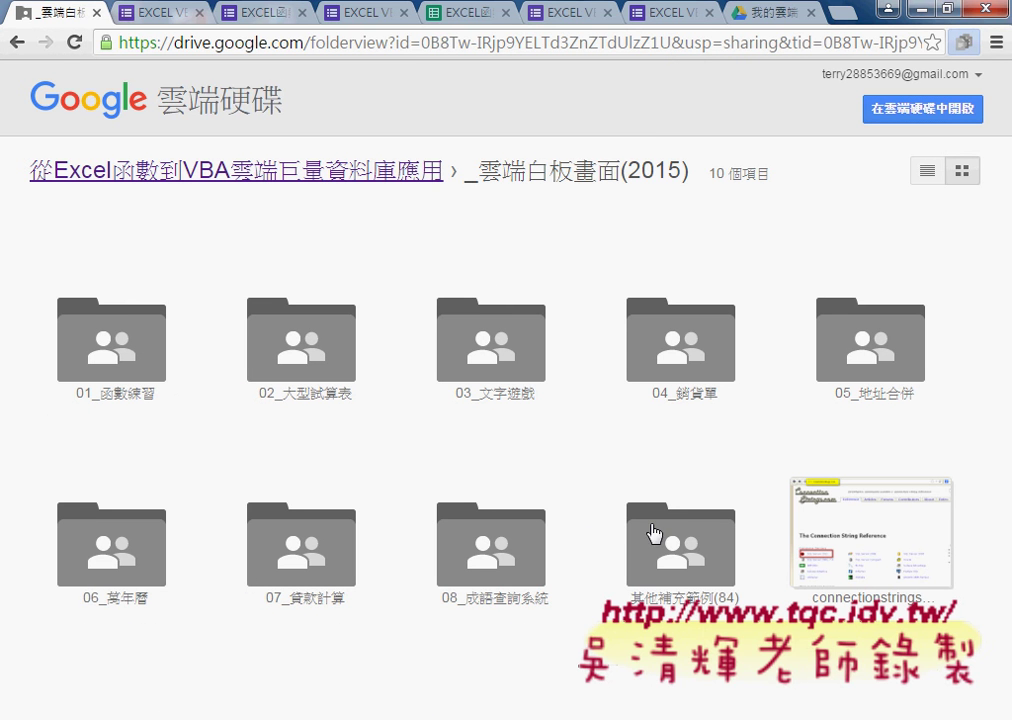
double_click(114, 381)
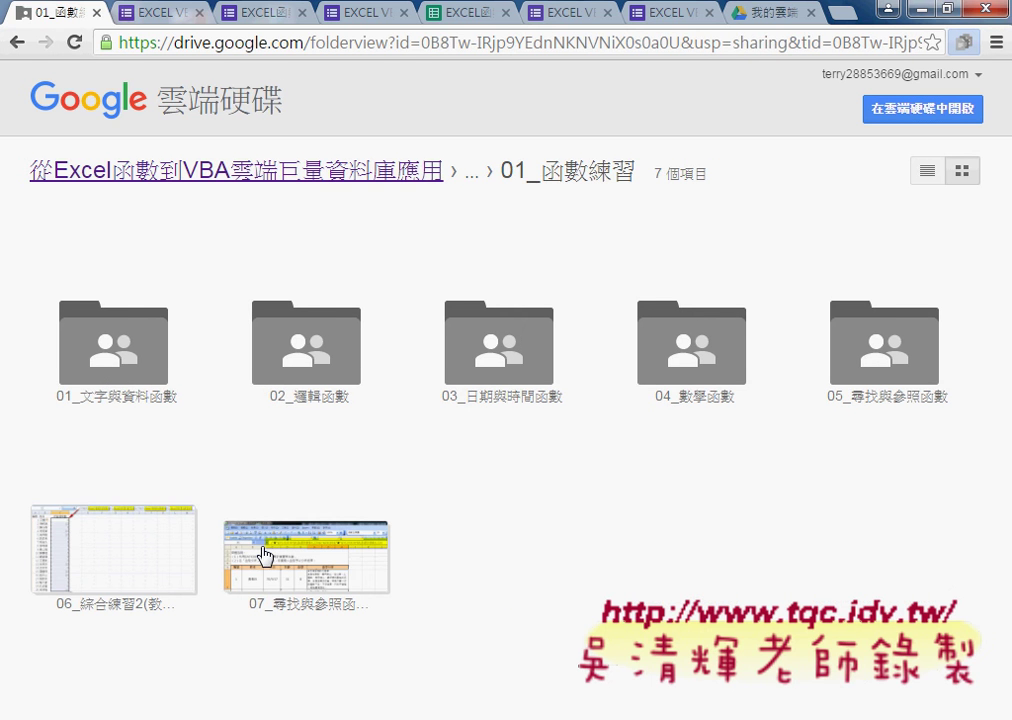
double_click(147, 390)
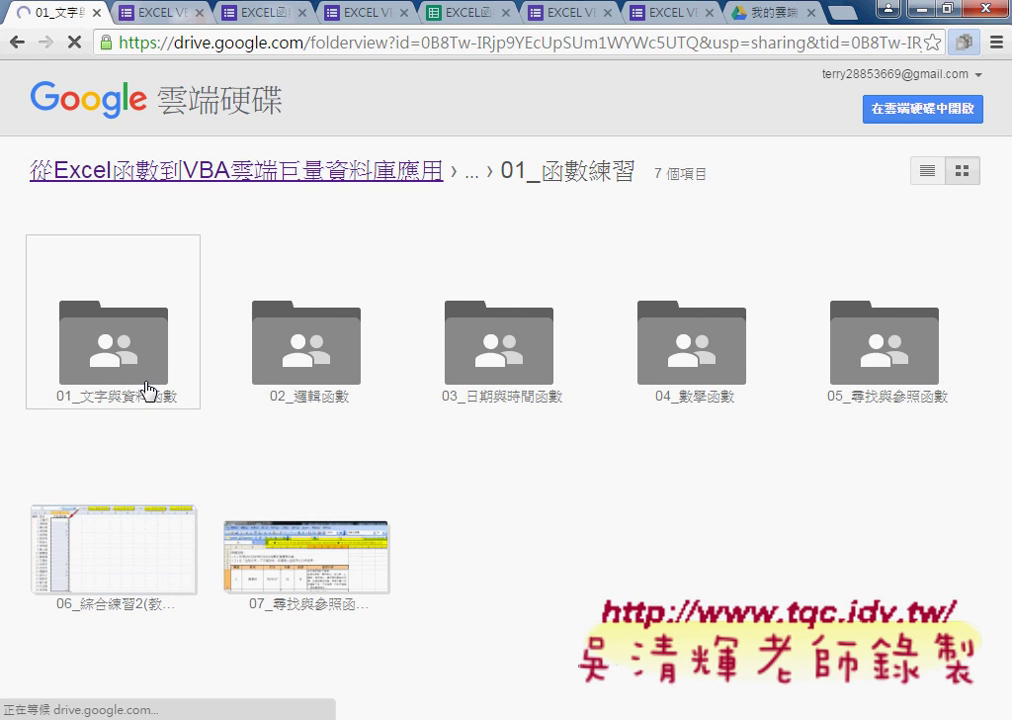
double_click(133, 358)
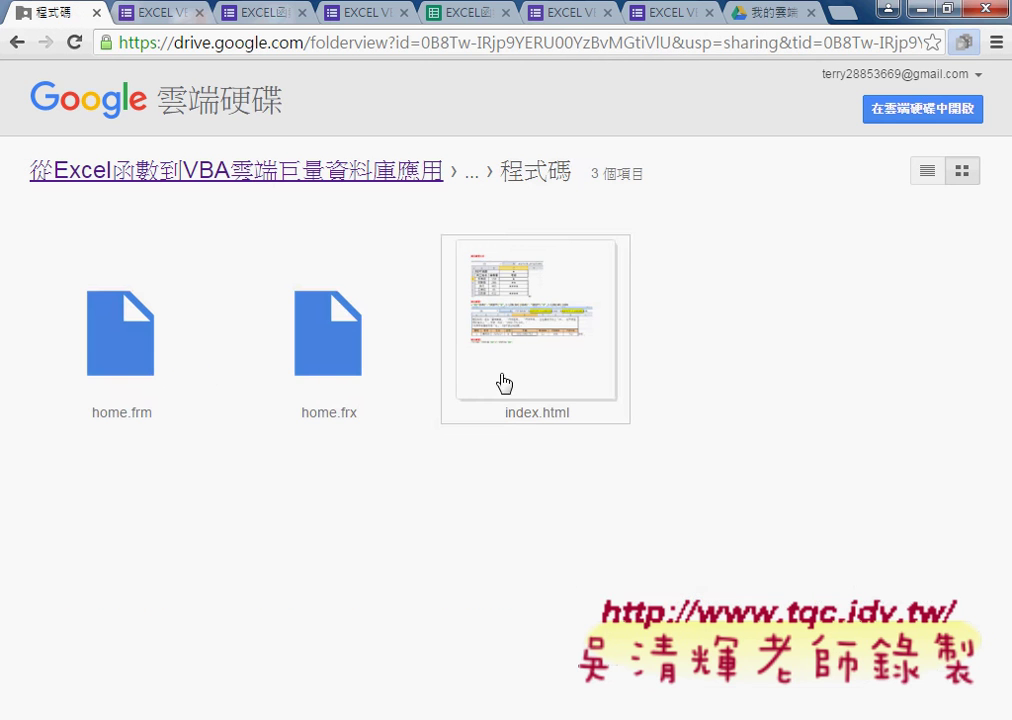
double_click(504, 384)
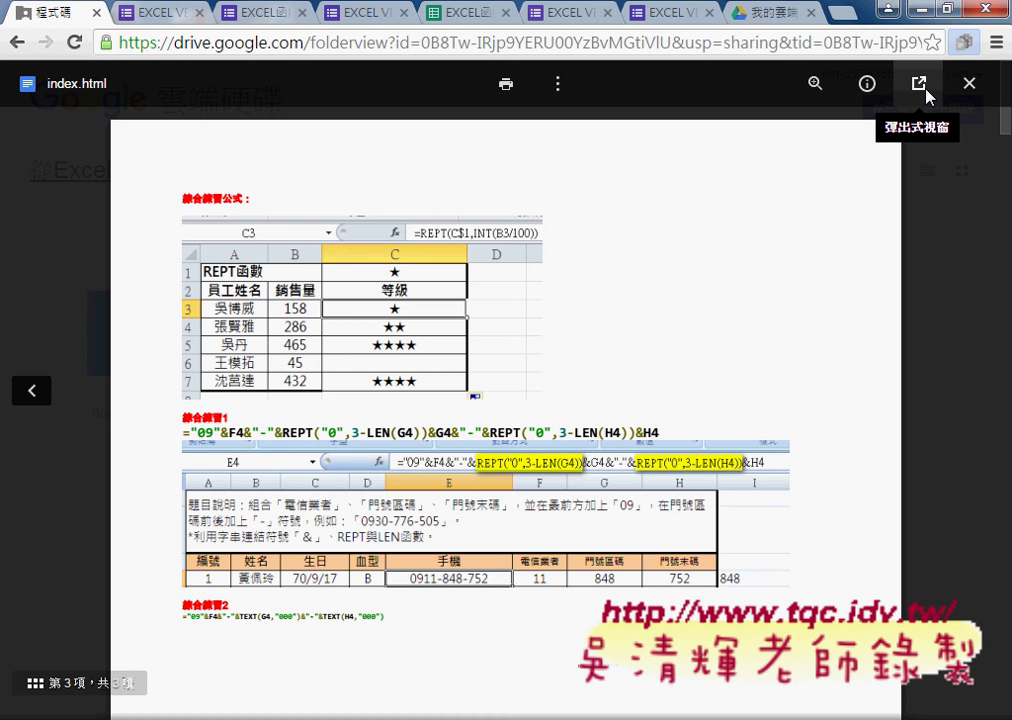
click(930, 95)
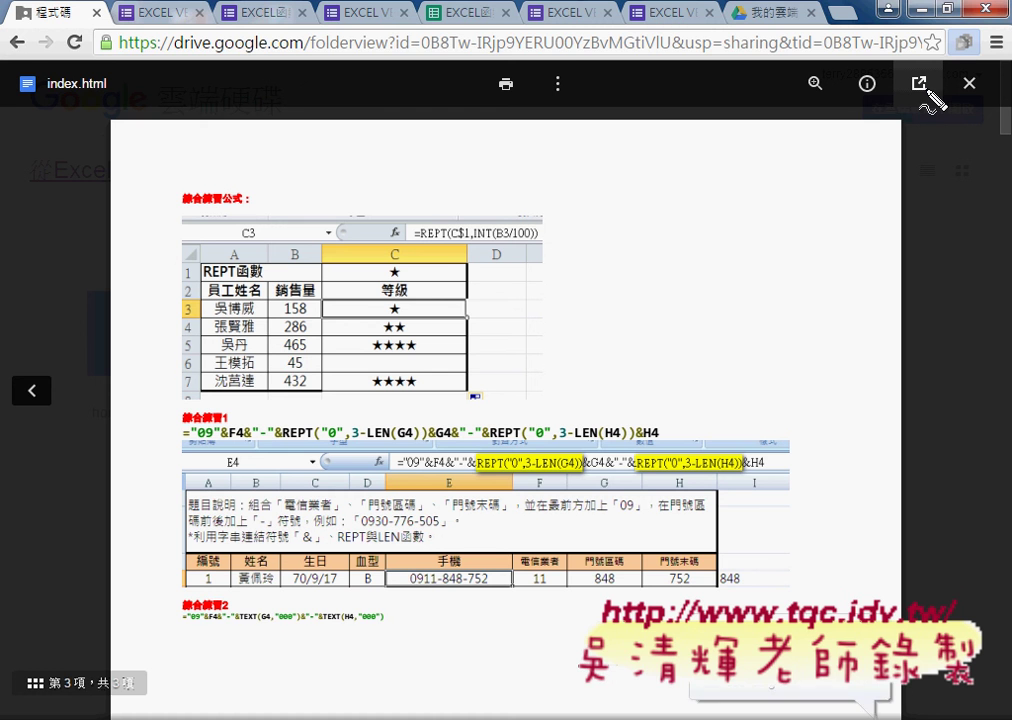
drag(930, 78, 922, 104)
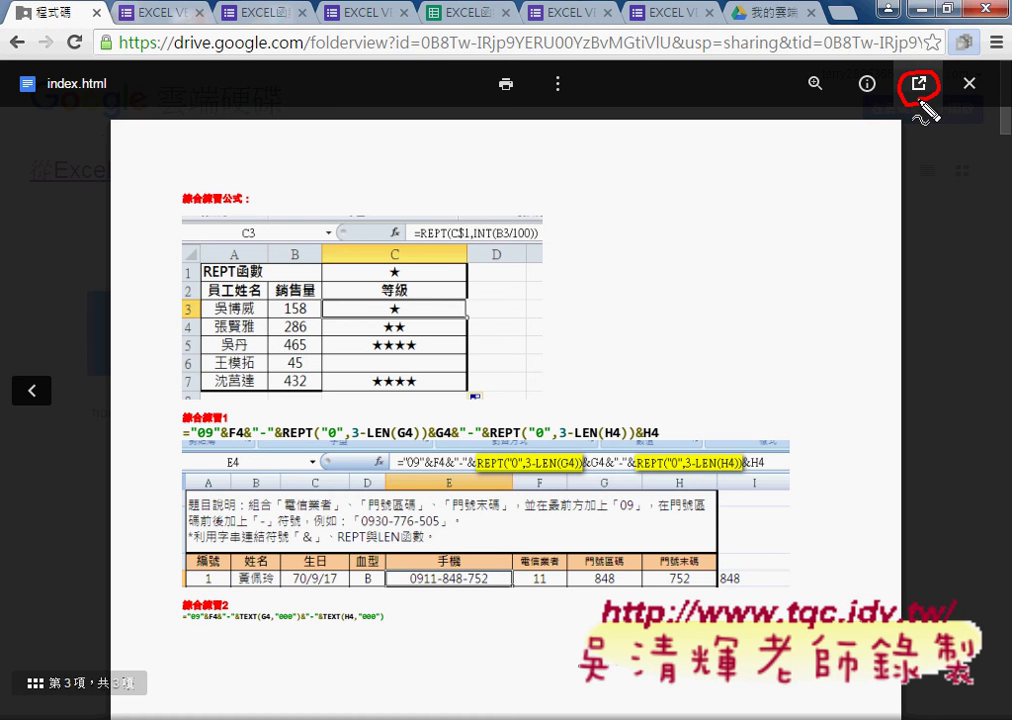
key(Escape)
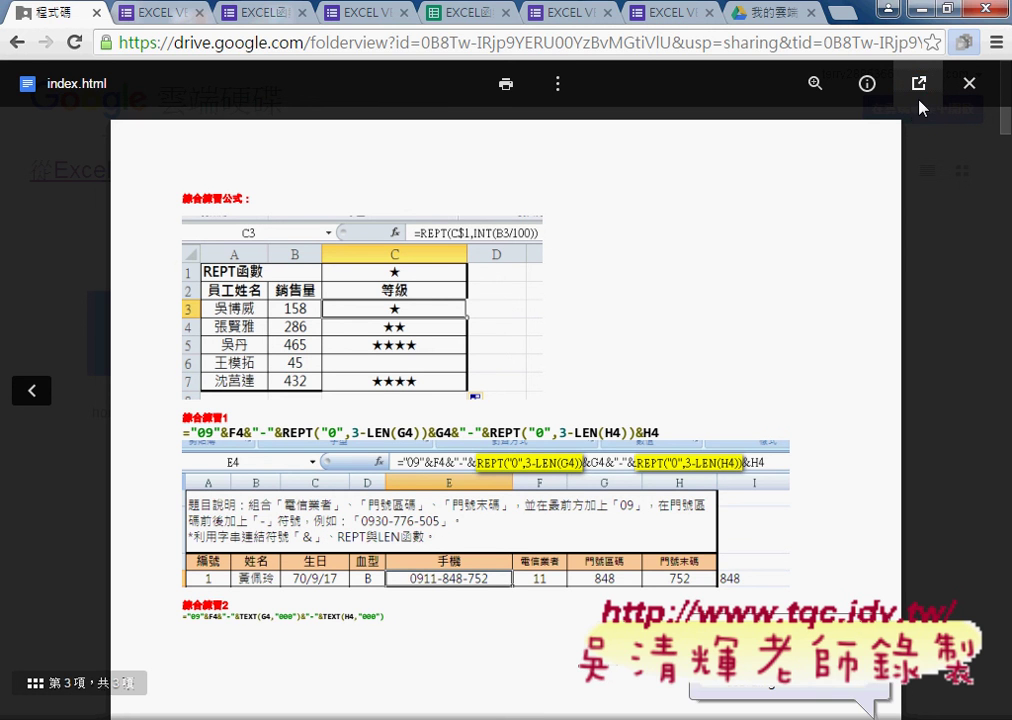
click(919, 86)
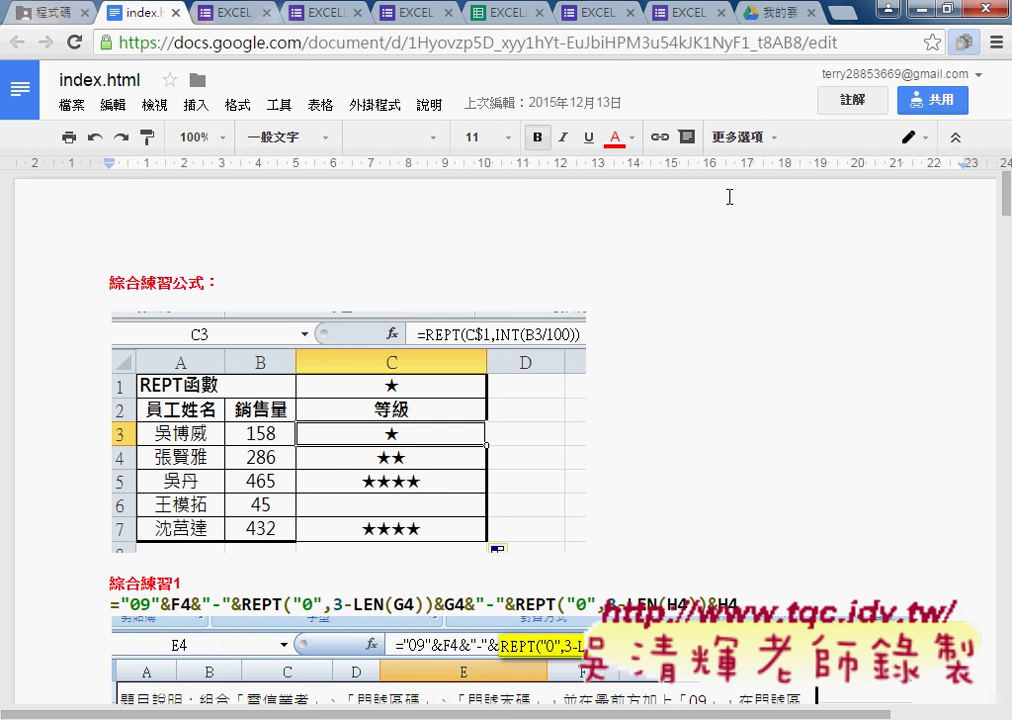
click(937, 101)
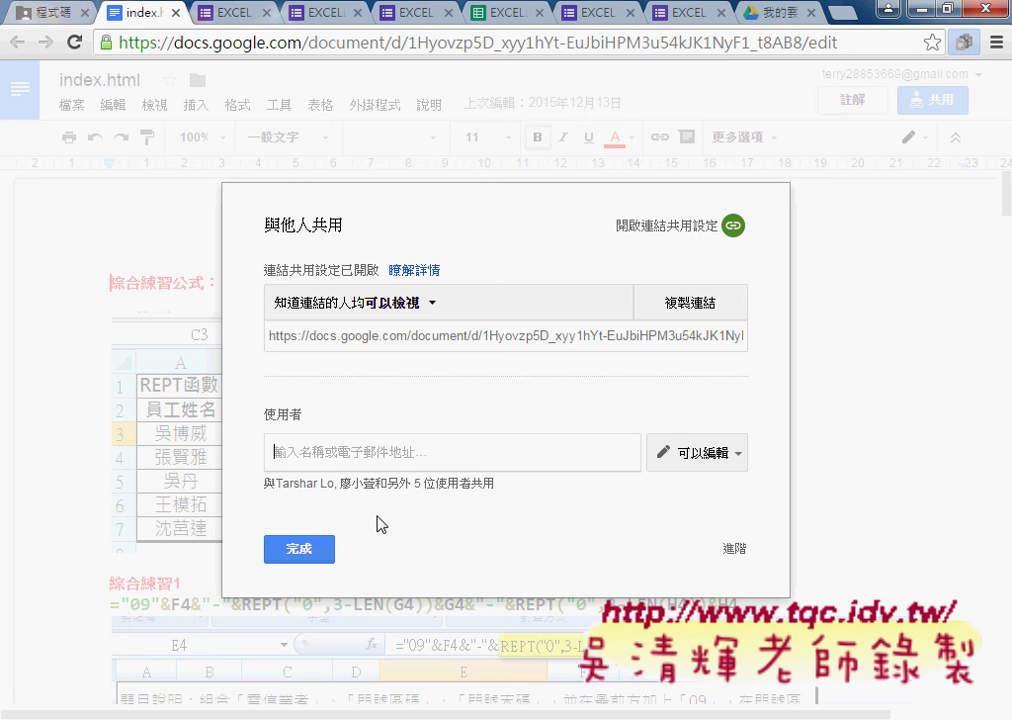
click(285, 549)
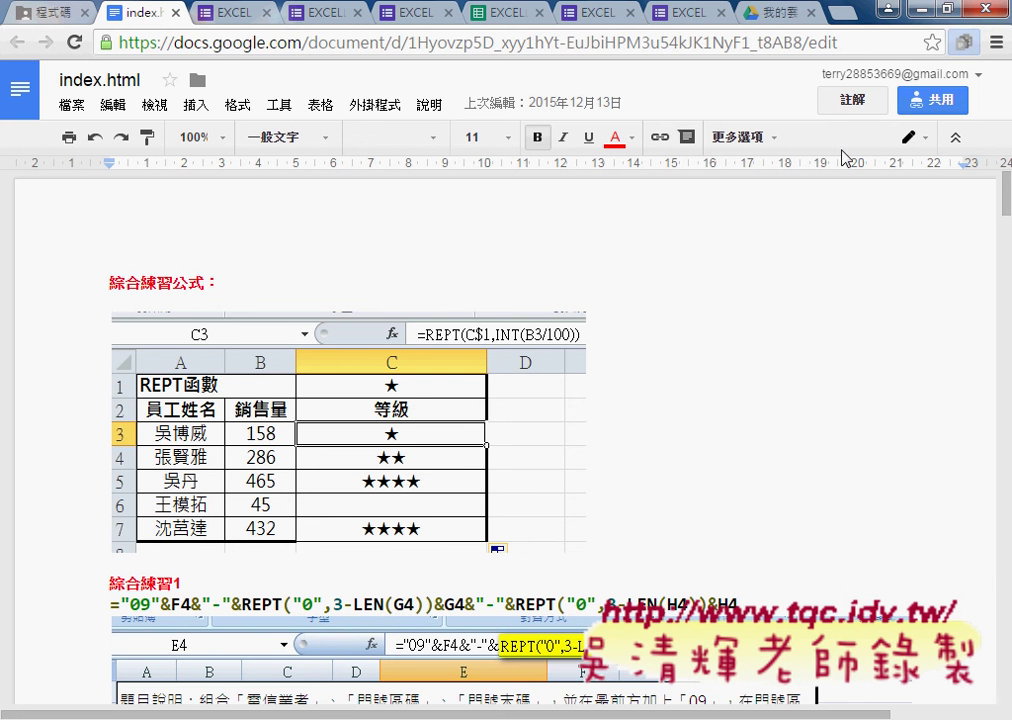
middle_click(140, 18)
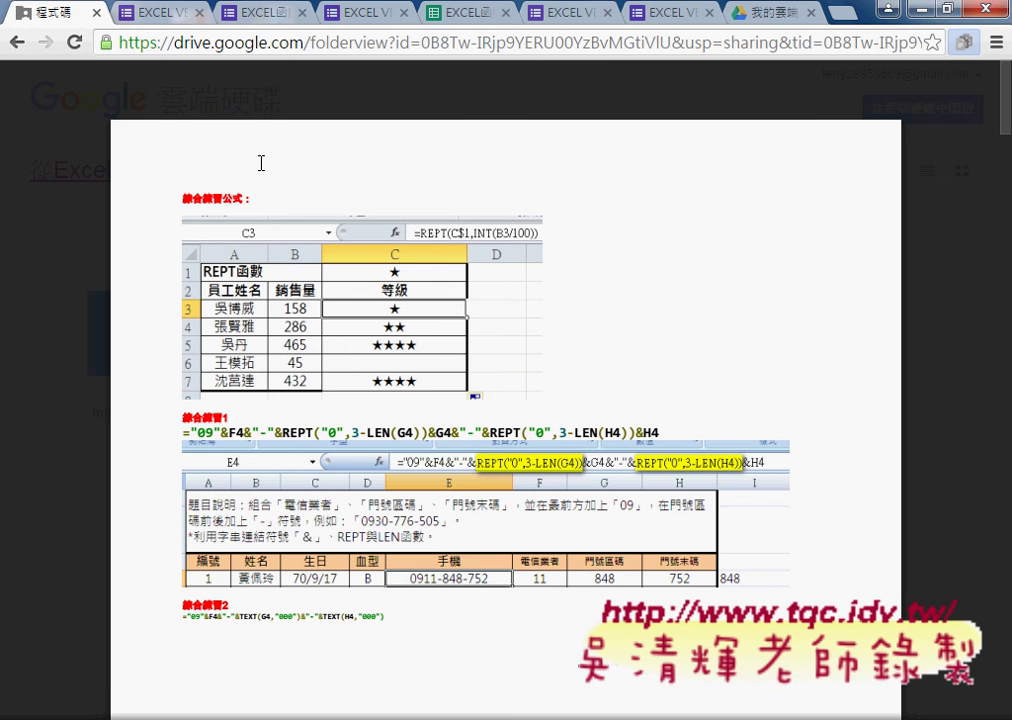
Open 02_範例檔.zip from the course folder and drag its 範例檔 folder onto the desktop.
click(927, 16)
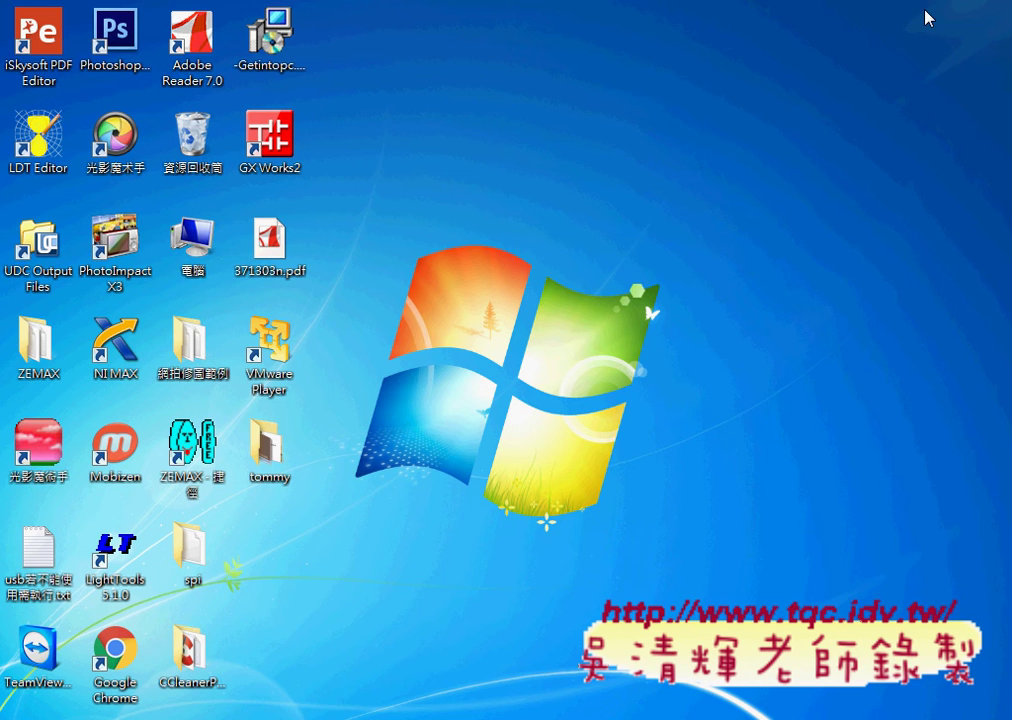
click(207, 716)
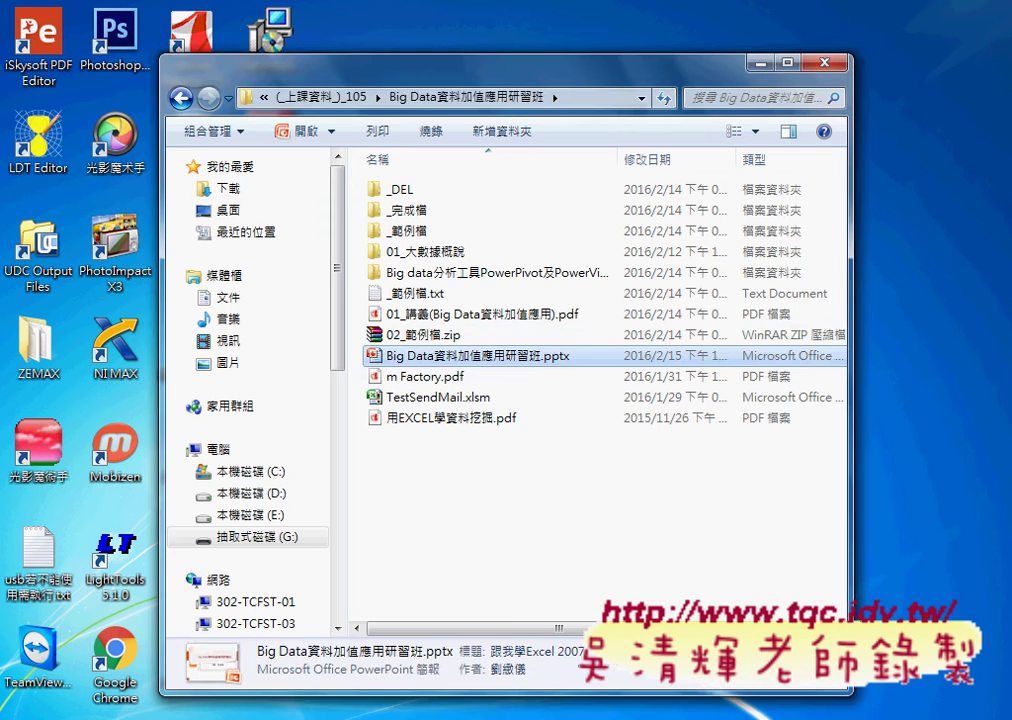
double_click(432, 337)
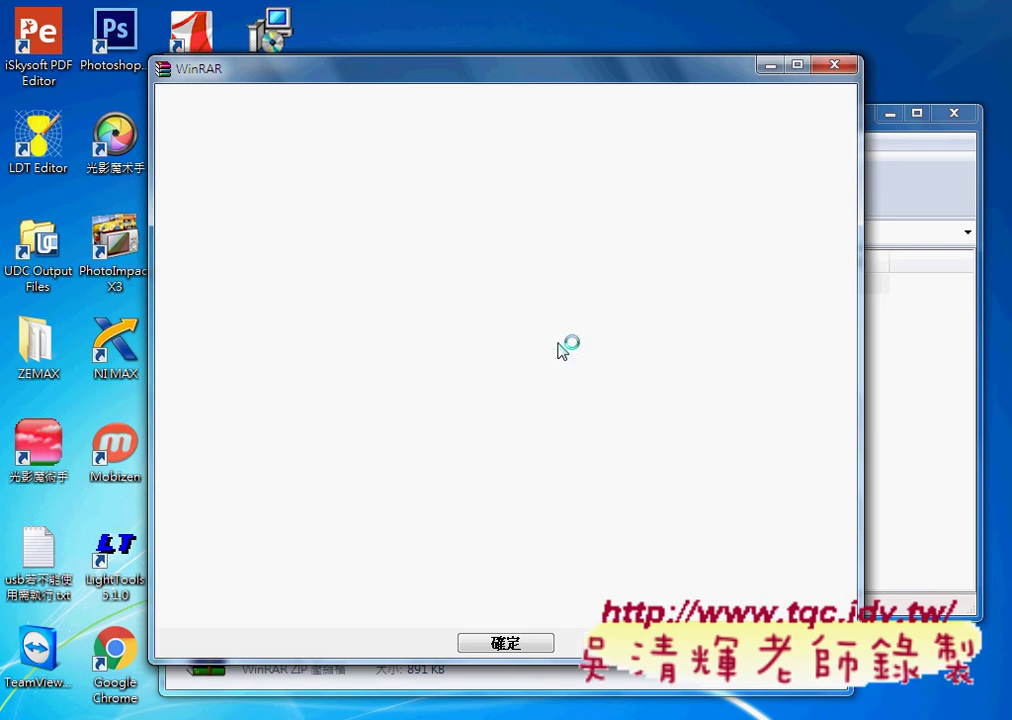
click(834, 66)
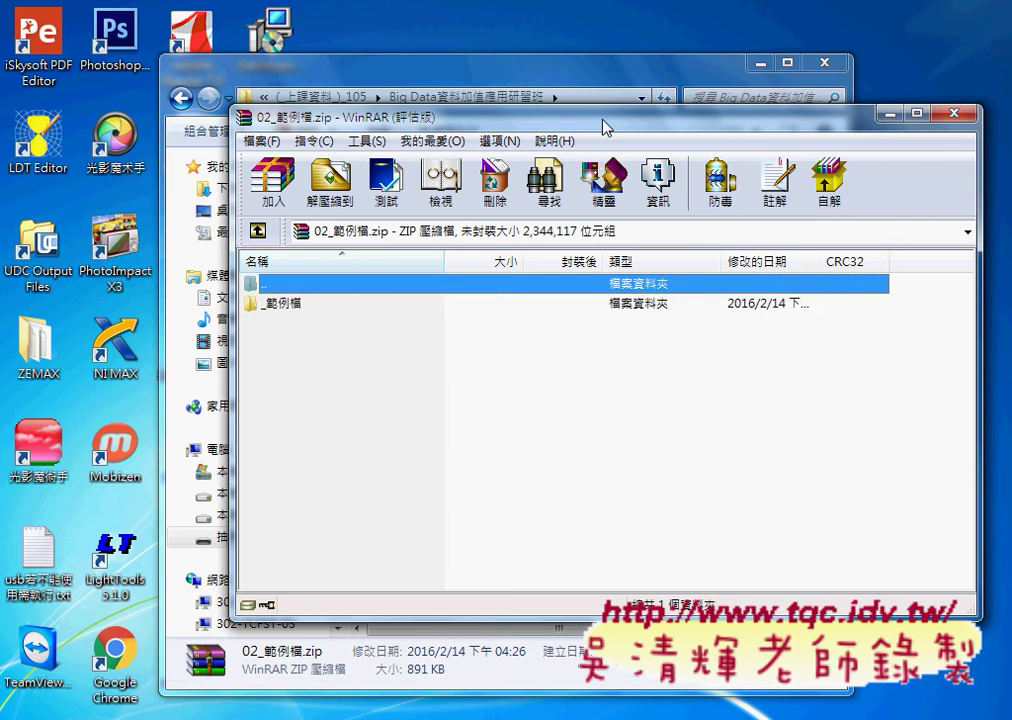
click(276, 308)
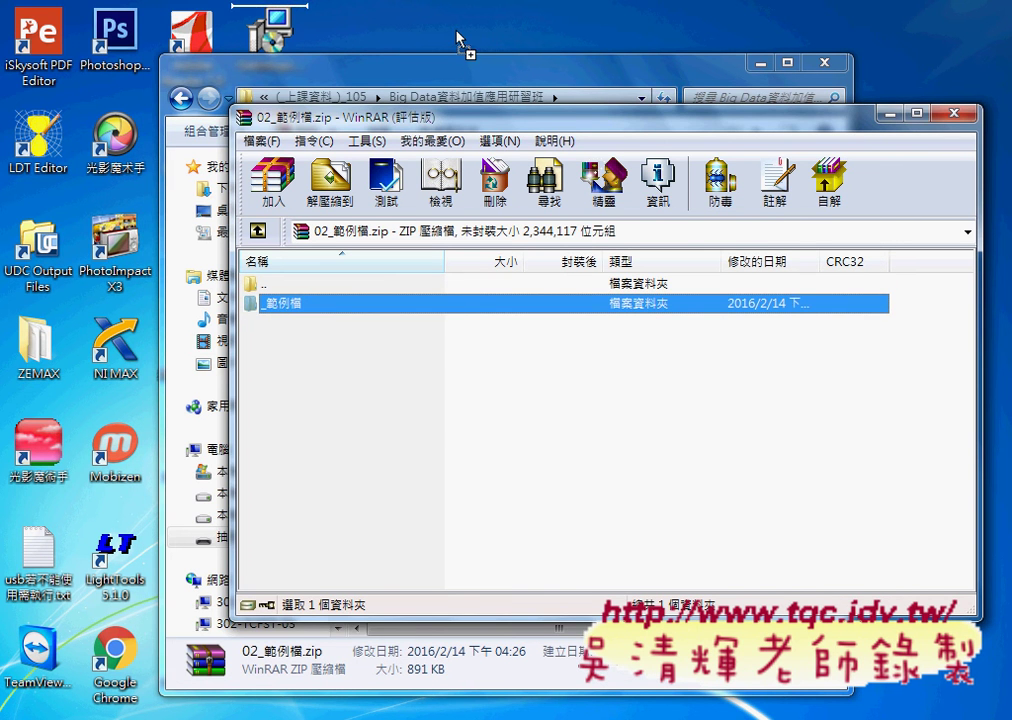
drag(276, 310, 461, 41)
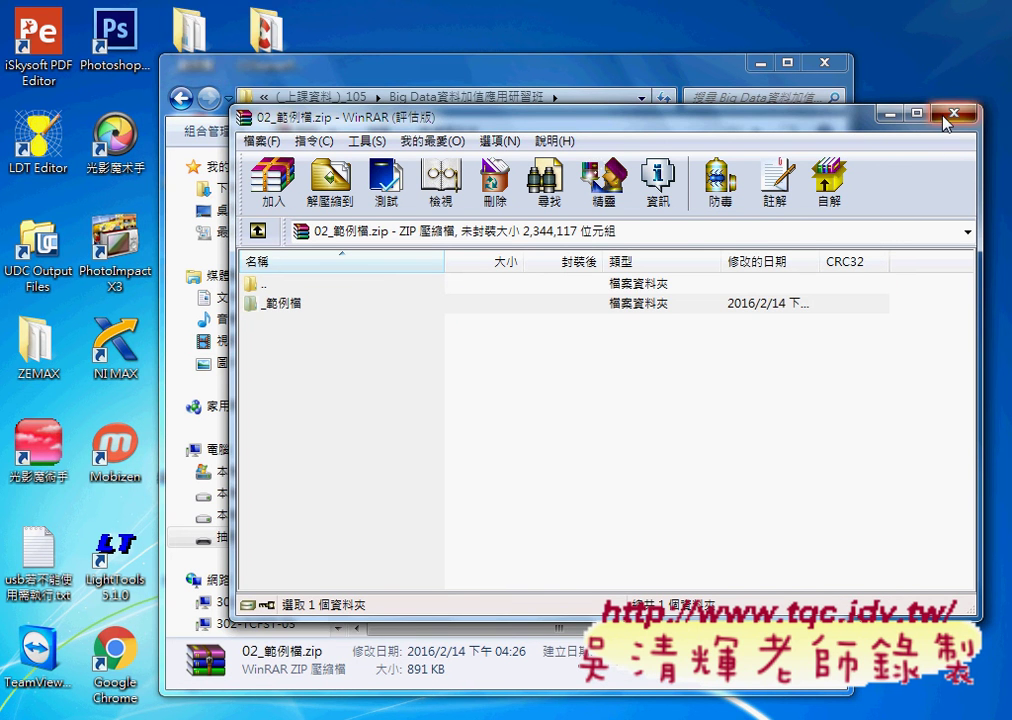
Close WinRAR and Explorer, check the extracted 範例檔 folder, then take a screenshot.
click(955, 113)
click(825, 68)
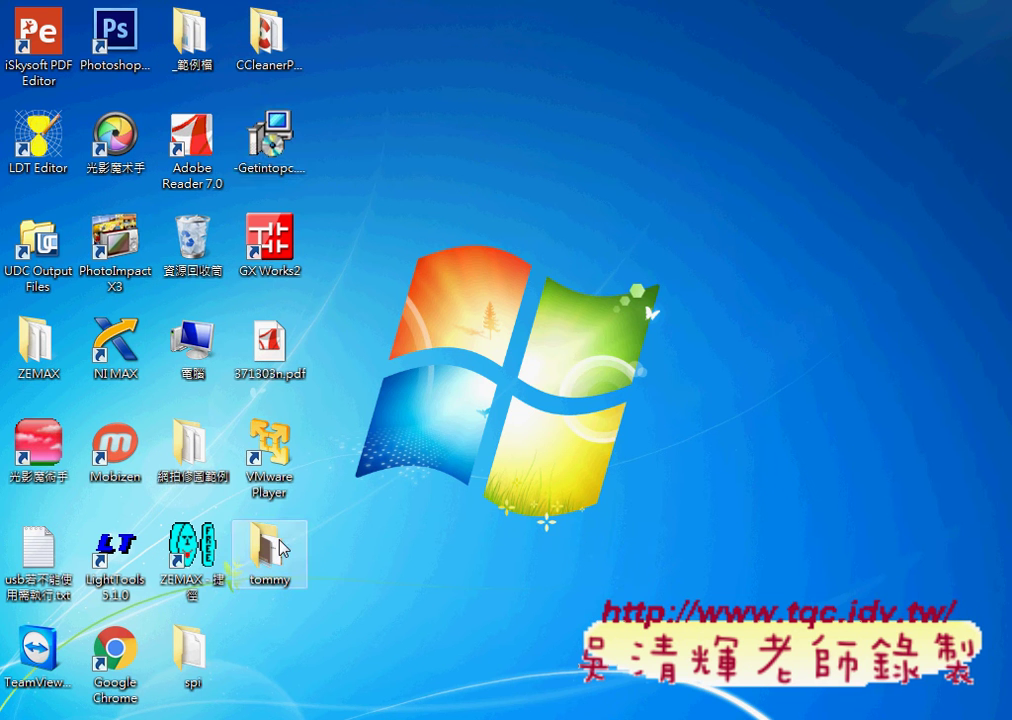
double_click(190, 45)
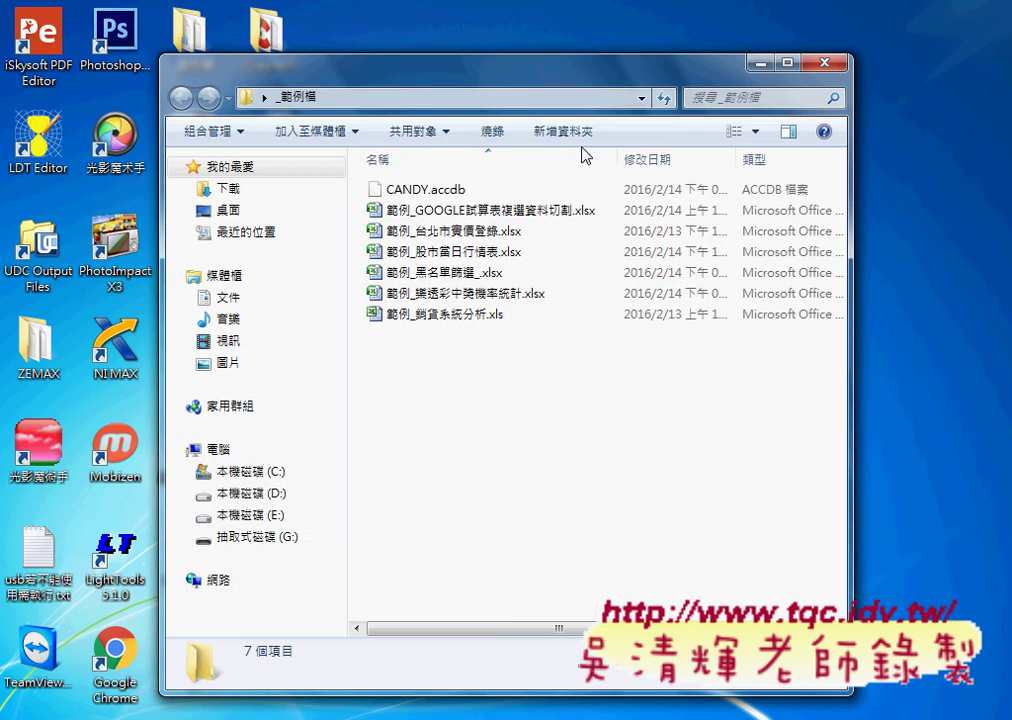
click(834, 66)
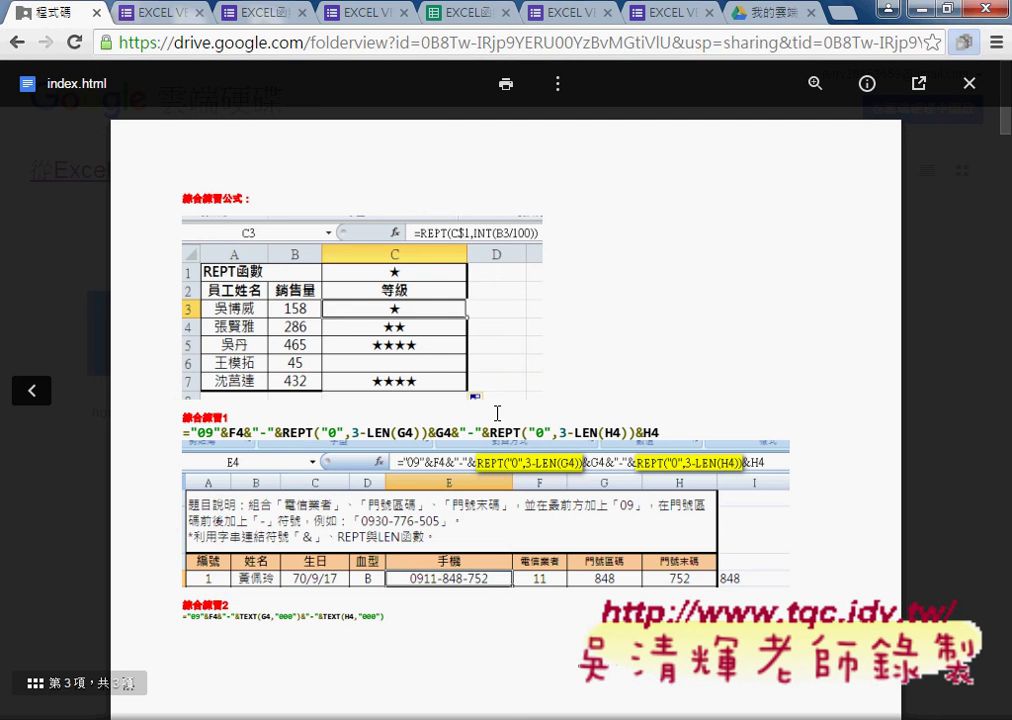
key(Print)
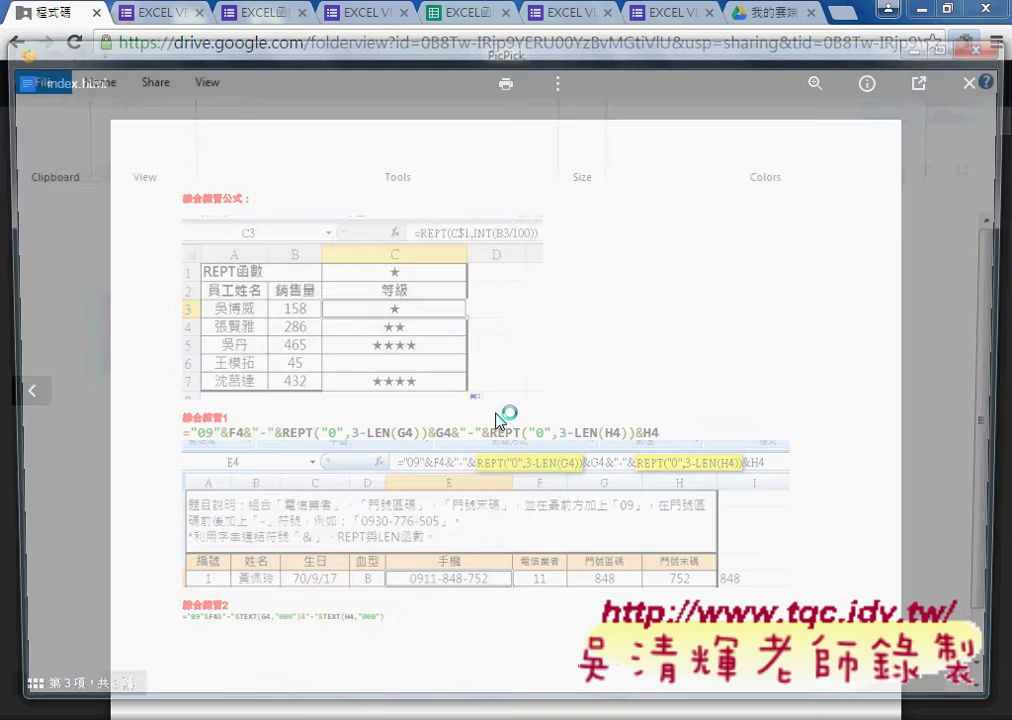